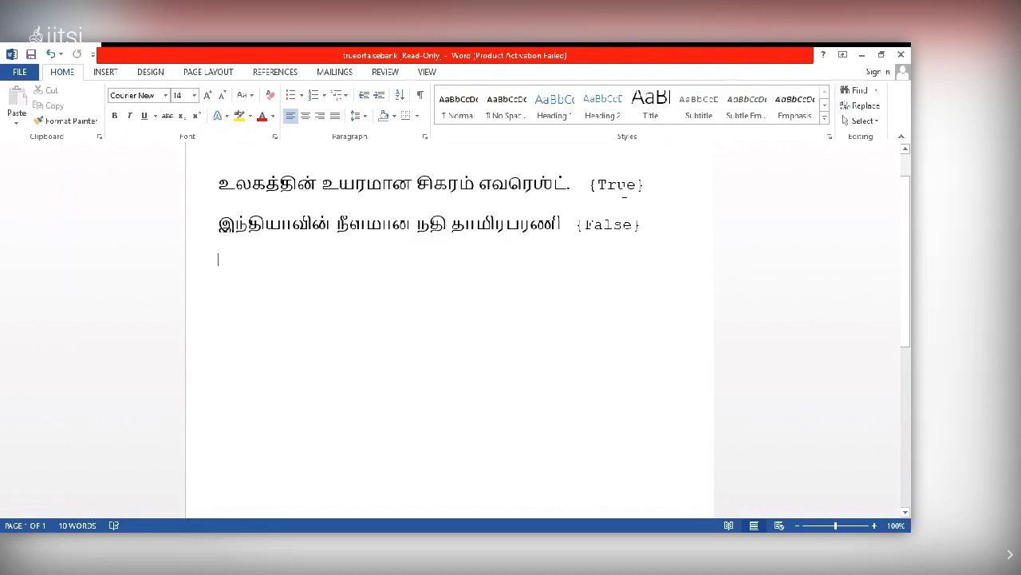
Start saving a copy of the document in the Documents folder with Plain Text as the file type.
click(19, 72)
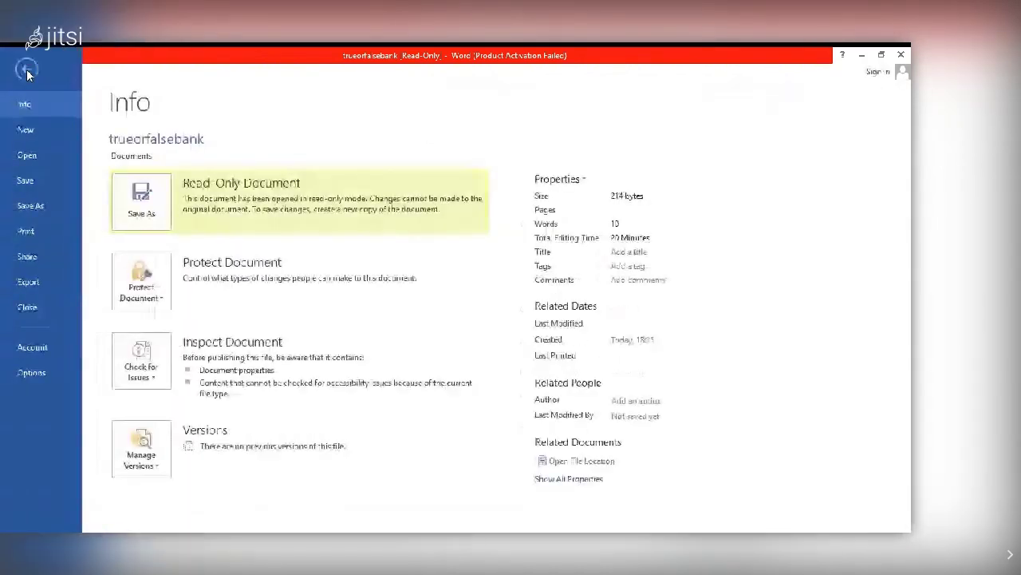
click(33, 206)
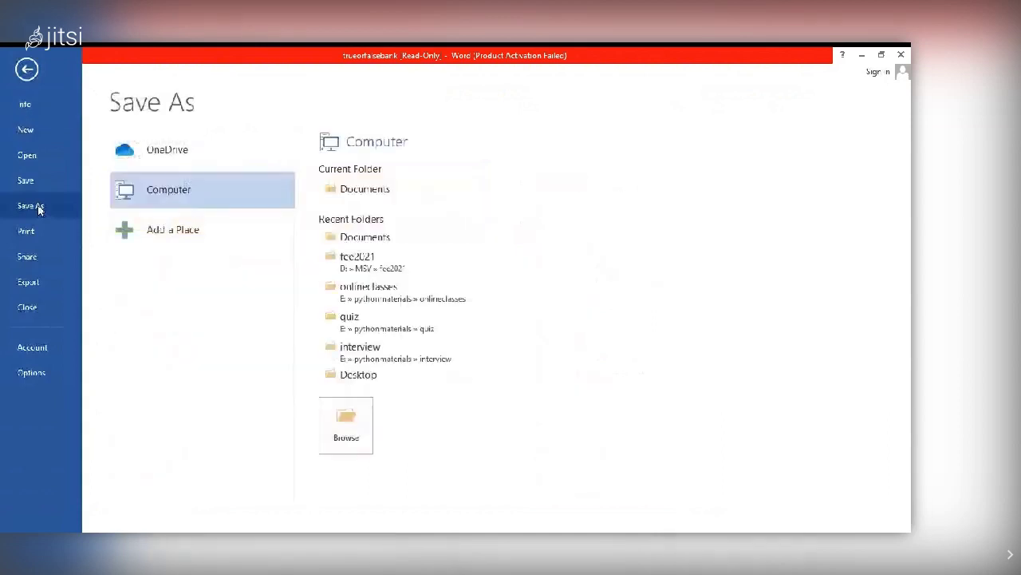
click(329, 421)
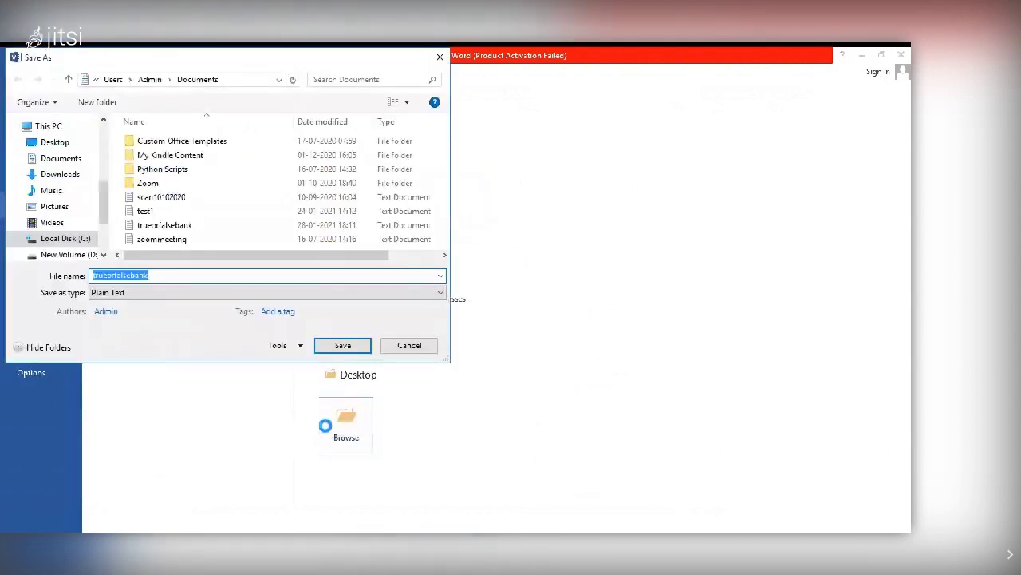
click(441, 293)
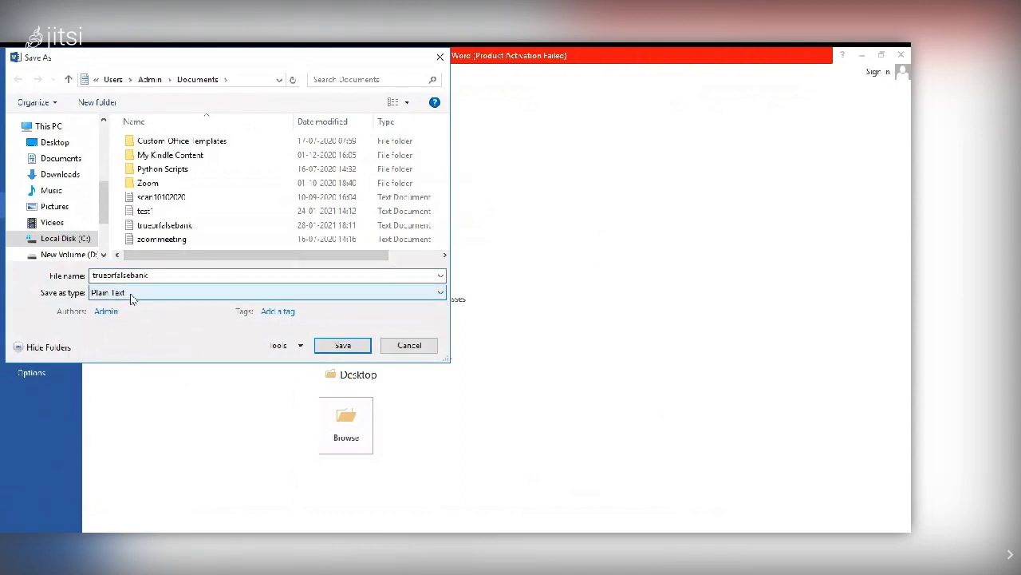
Try to save the document in the Documents folder under its existing name trueorfalsebank.
click(342, 346)
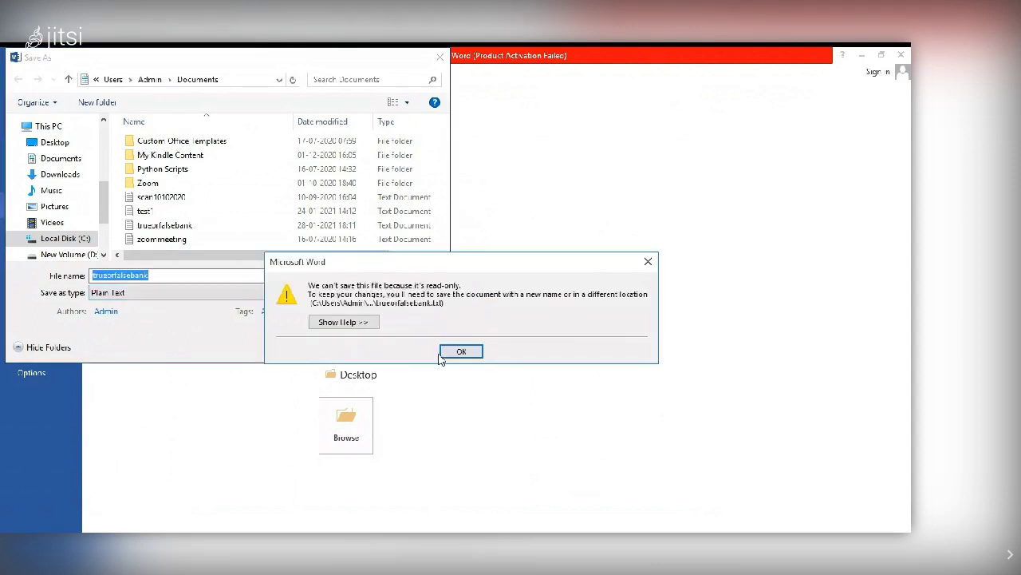
click(462, 352)
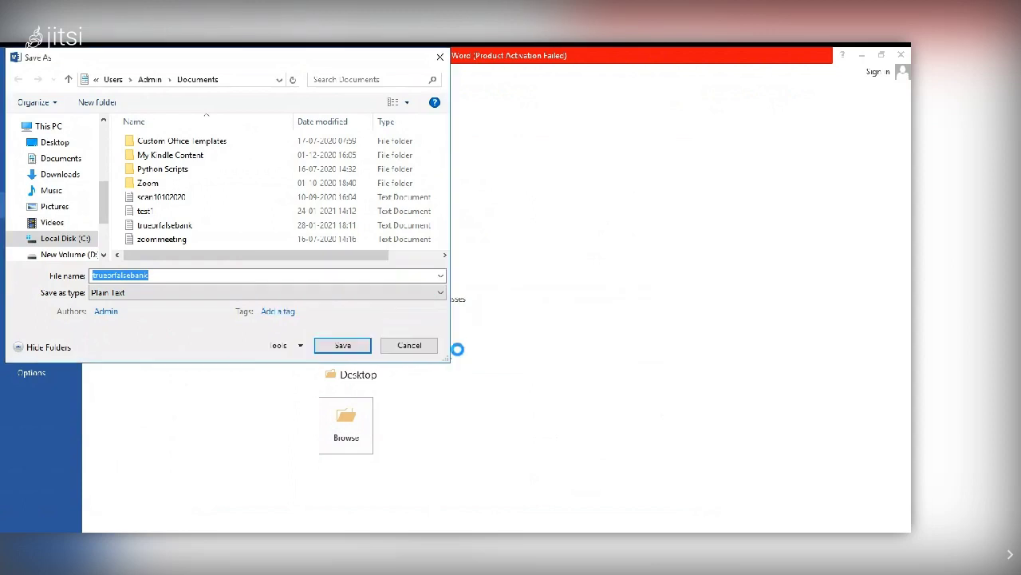
click(361, 353)
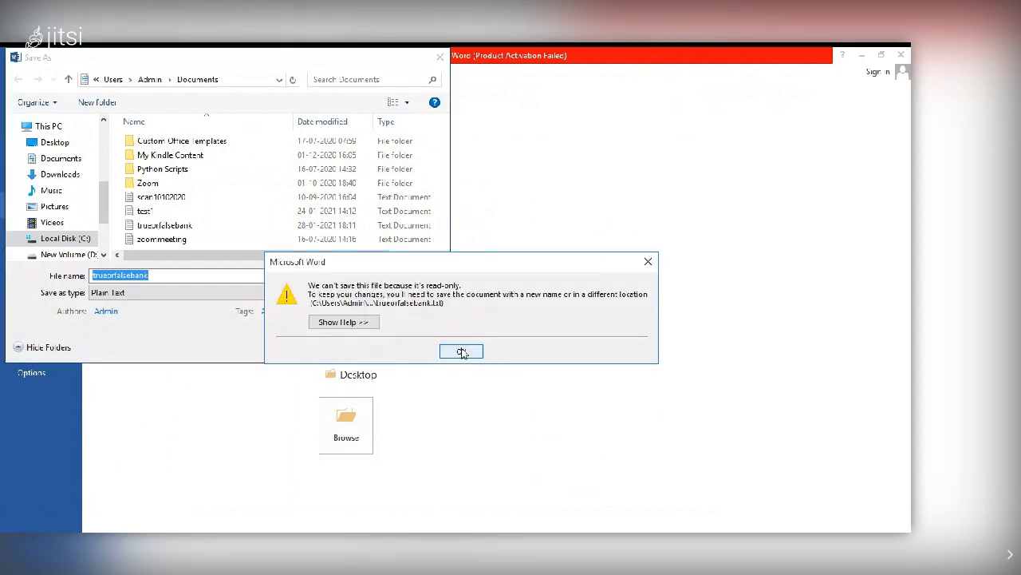
click(461, 351)
click(353, 347)
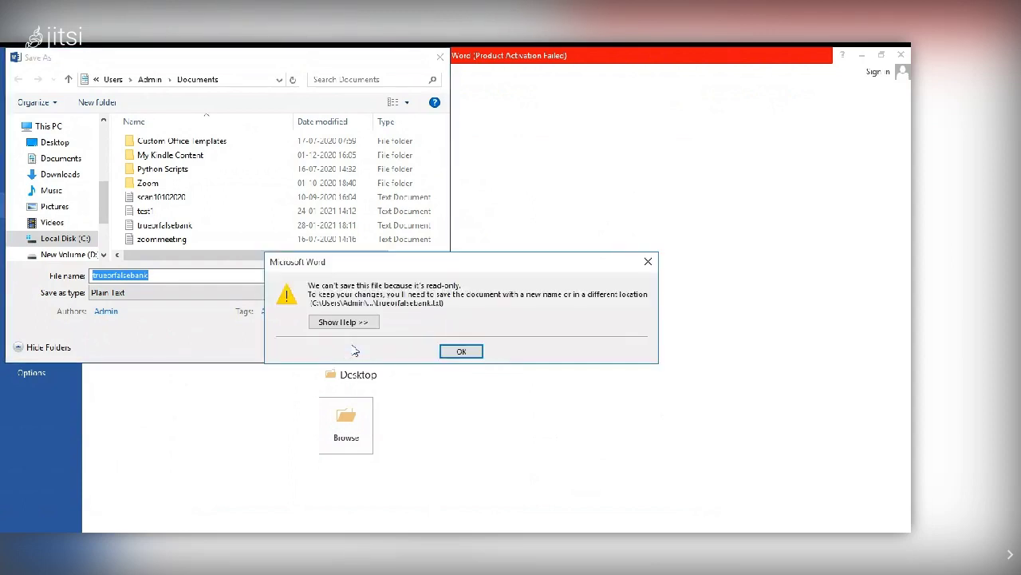
click(454, 352)
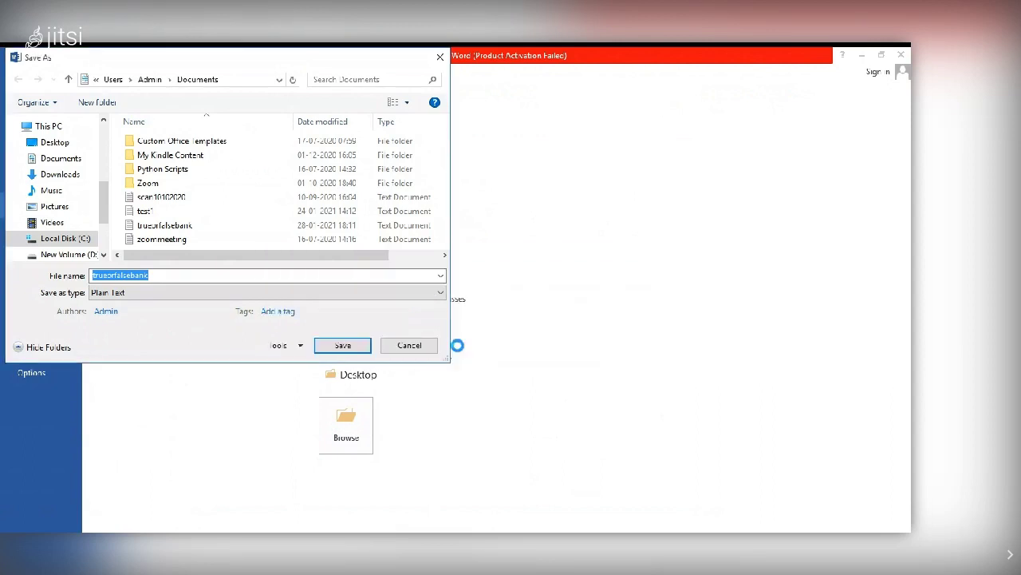
click(347, 349)
click(460, 352)
Change the file name to trueorfalsebank1 and try to save the file in the Documents folder.
click(182, 275)
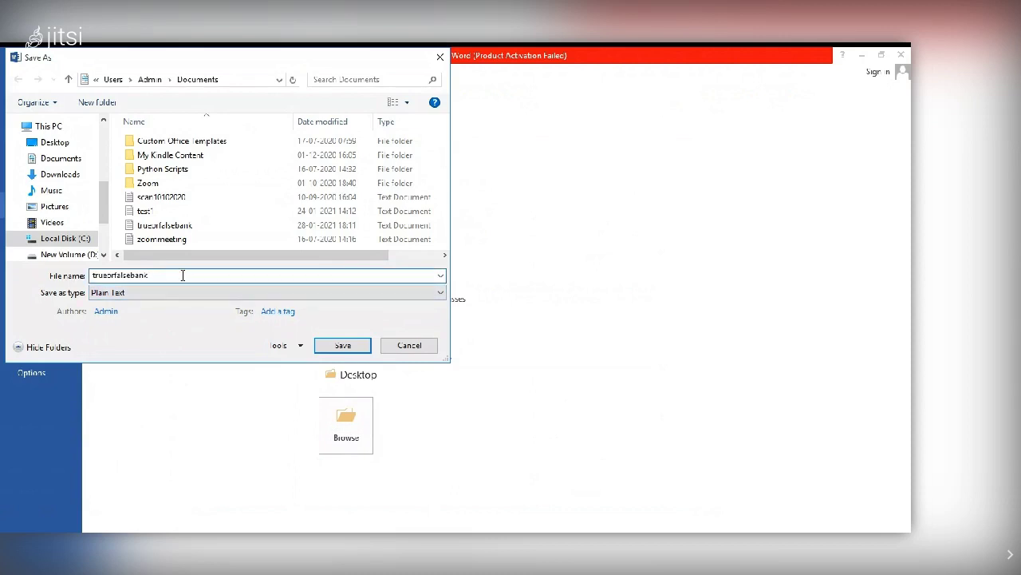
text(1)
click(345, 345)
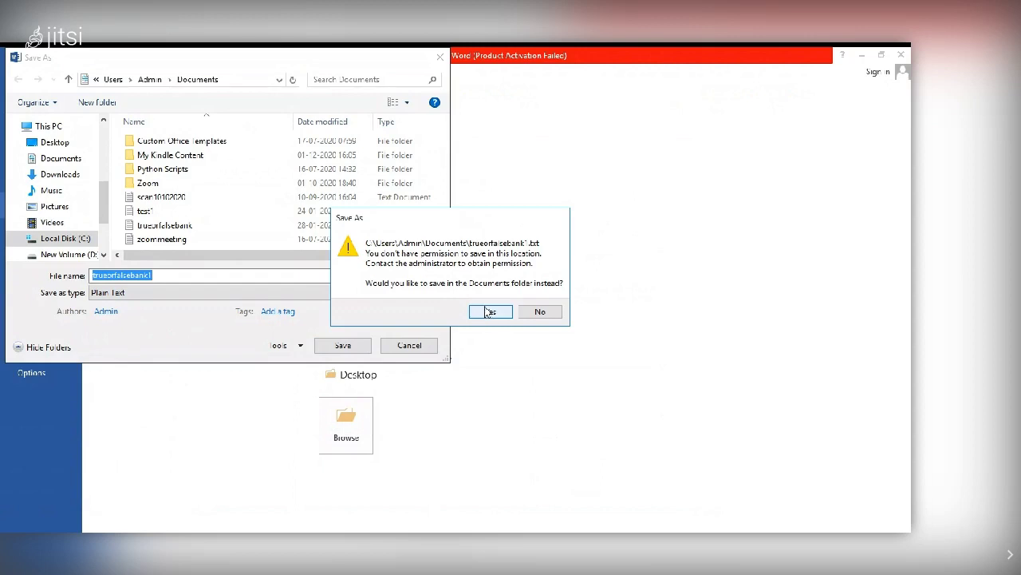
click(489, 311)
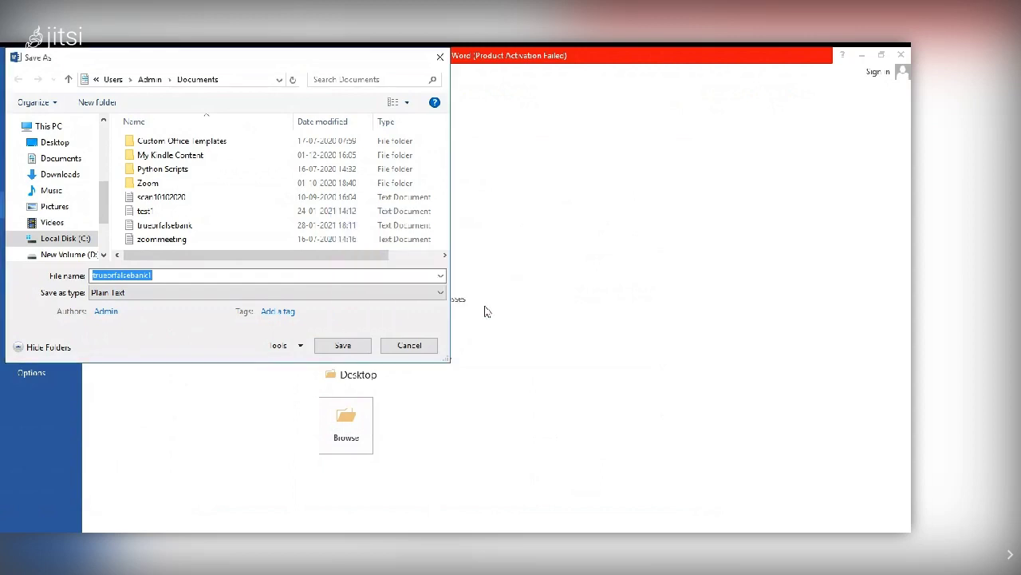
click(359, 352)
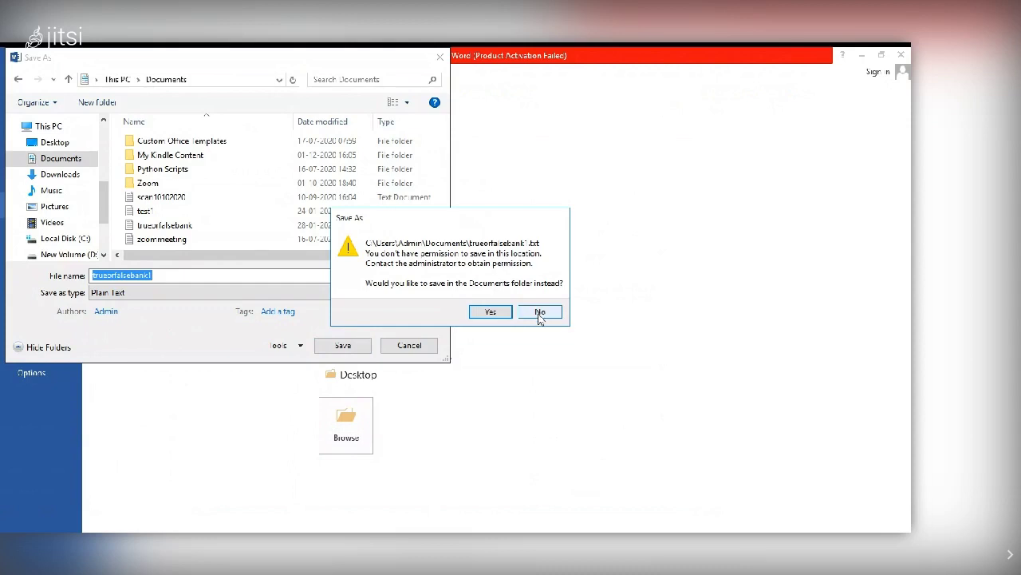
click(492, 313)
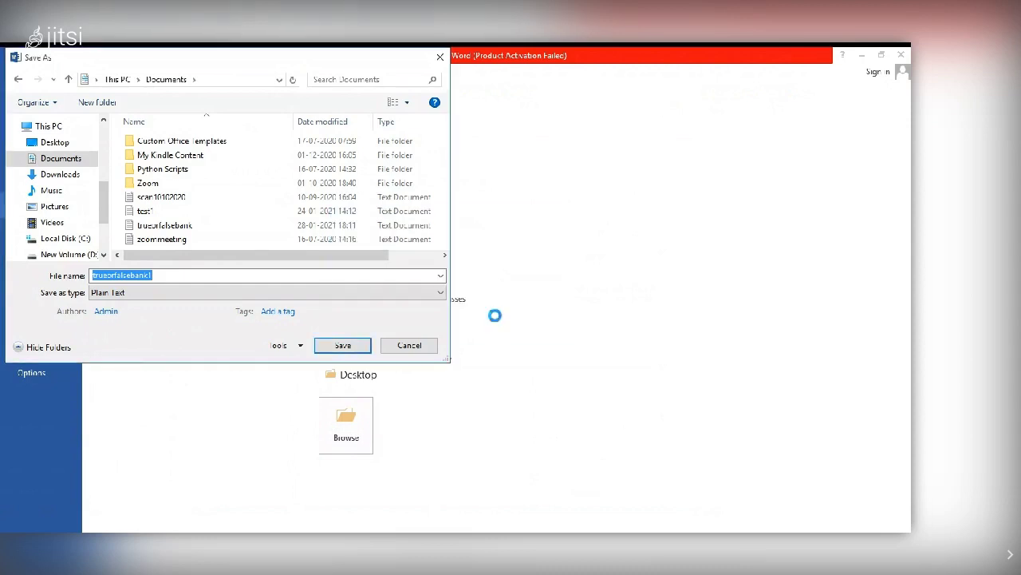
click(358, 345)
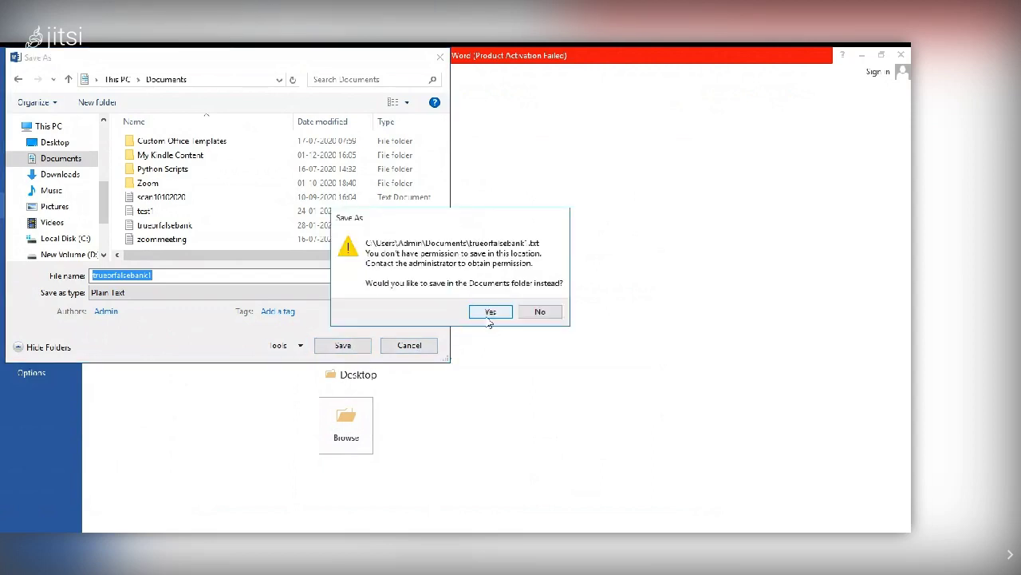
click(543, 313)
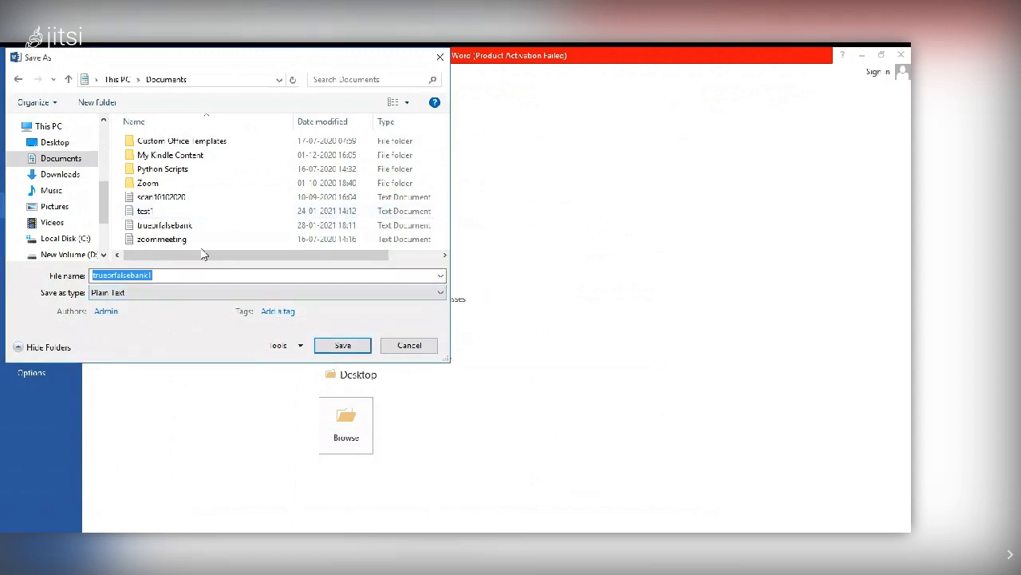
Save trueorfalsebank1 as plain text in the TEMP1 folder on New Volume (F:) with Unicode (UTF-8) encoding.
scroll(202, 202, right, 3)
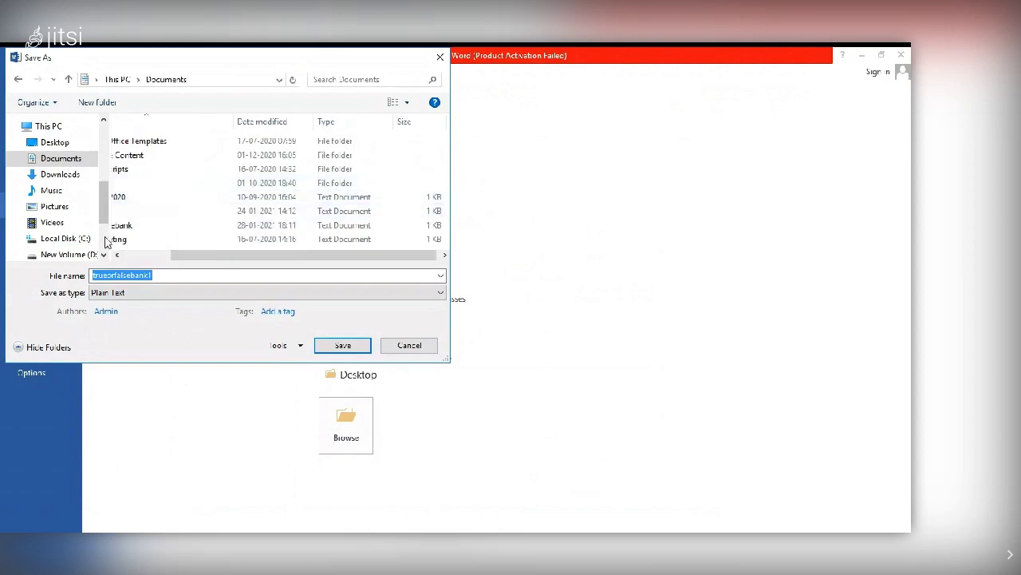
drag(102, 221, 103, 247)
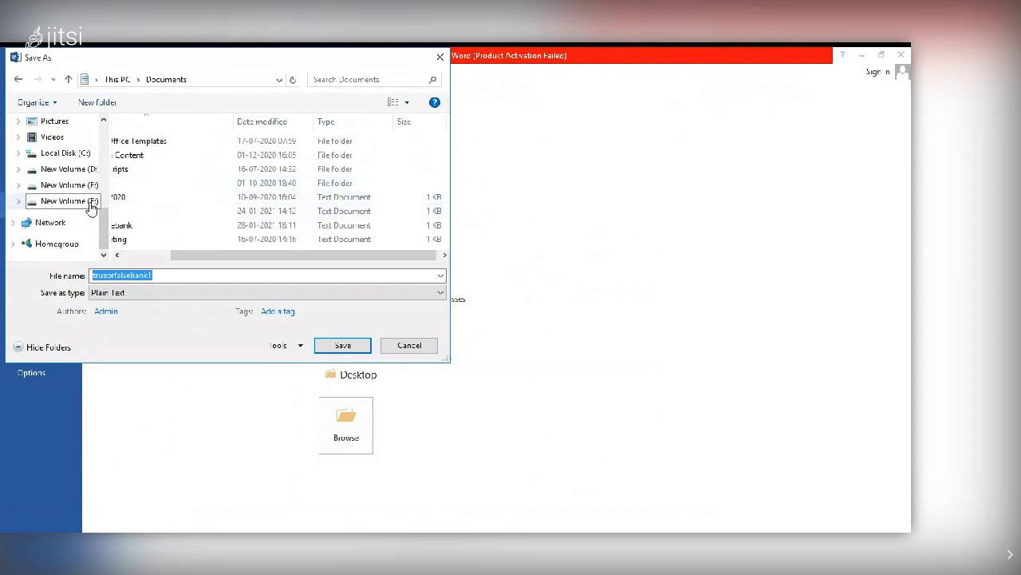
click(69, 201)
scroll(272, 207, down, 3)
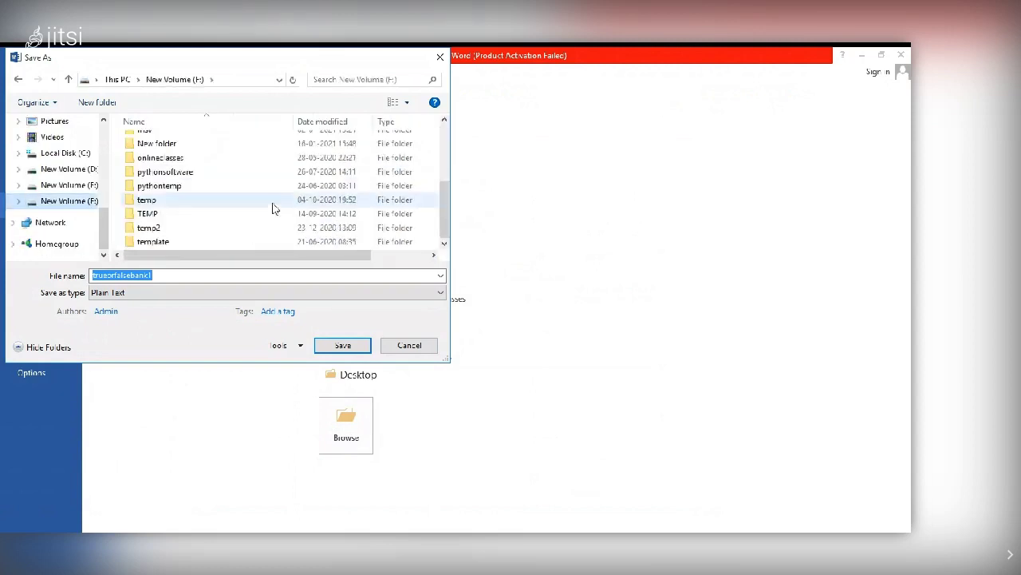
double_click(210, 213)
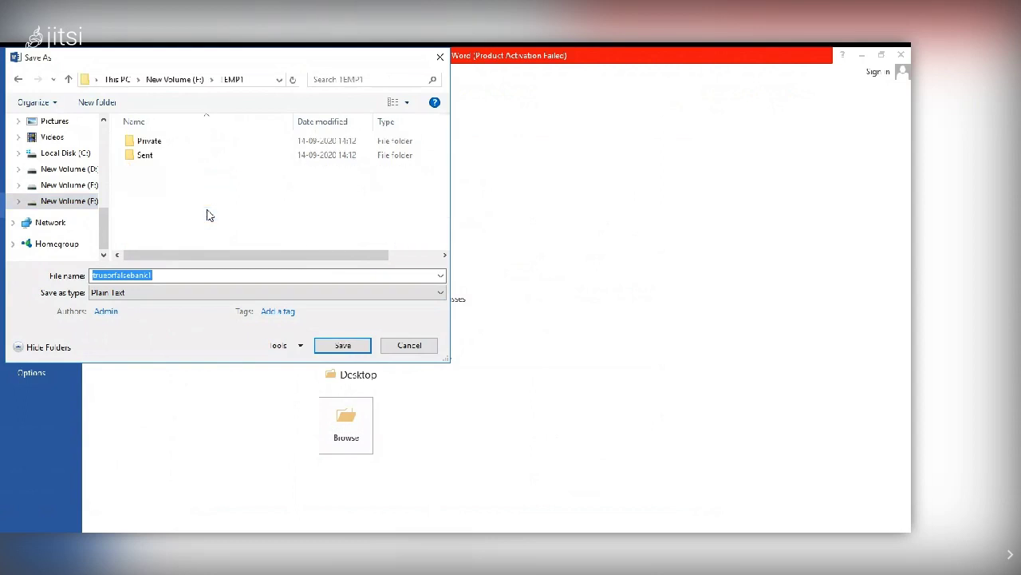
click(343, 348)
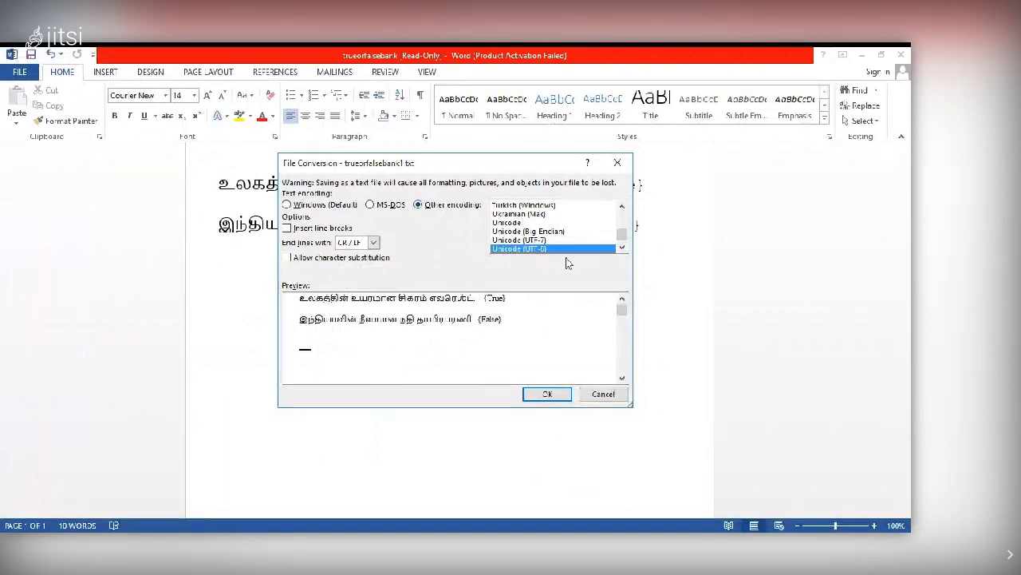
click(550, 395)
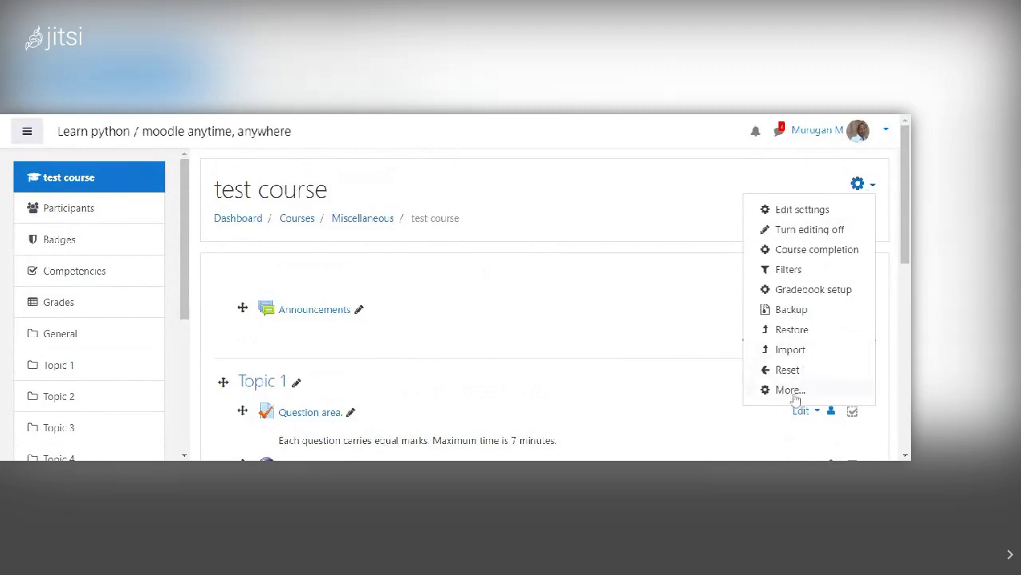
Switch to the Moodle test course and open the Categories page of its question bank.
key(Escape)
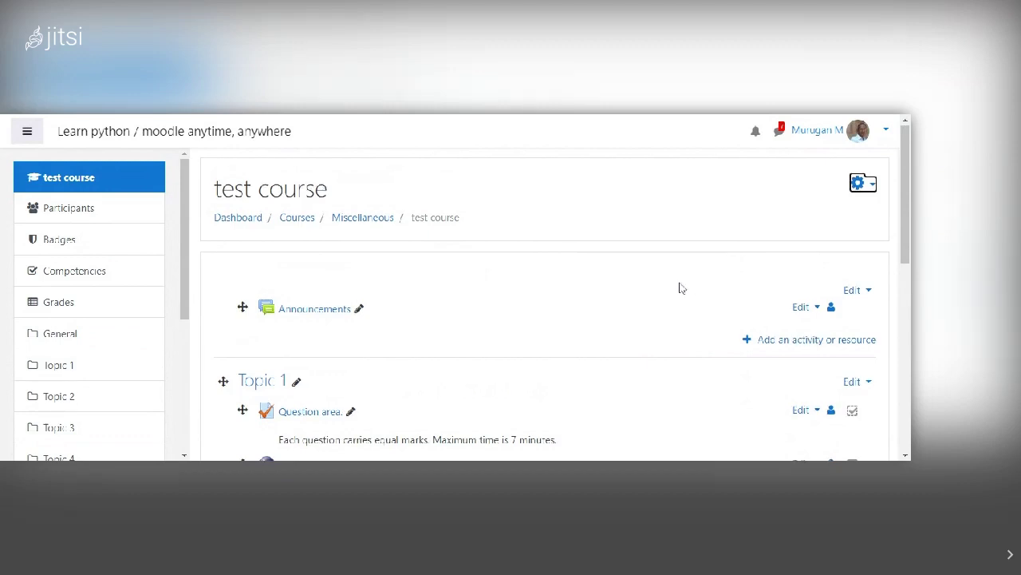
scroll(681, 288, down, 2)
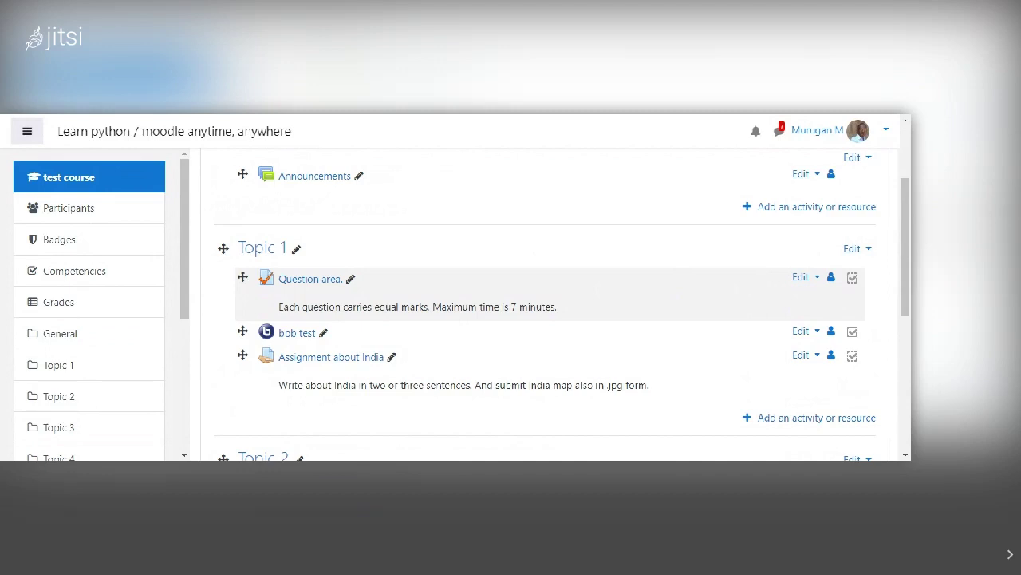
scroll(623, 304, down, 2)
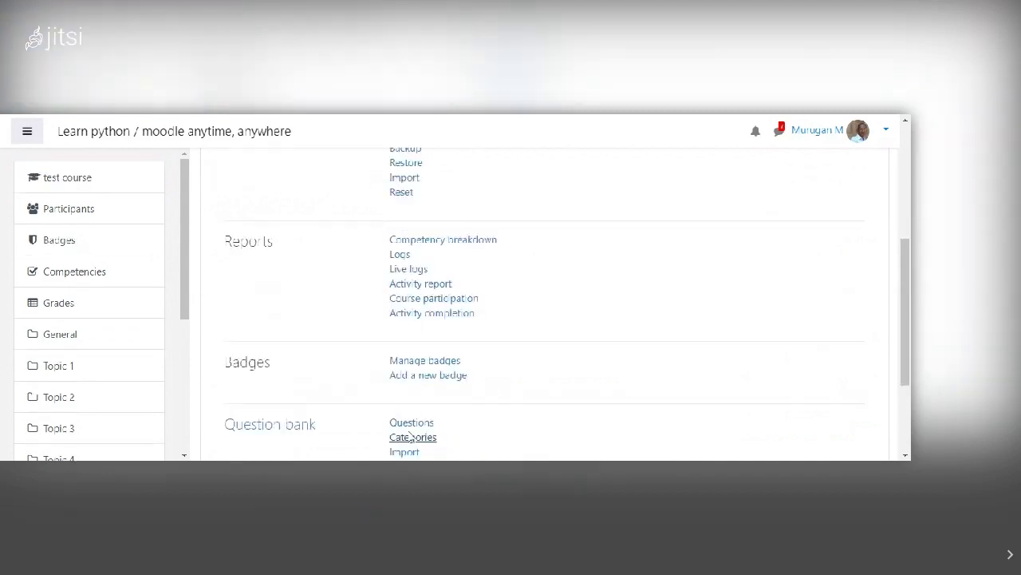
click(412, 438)
Add a question category named "test true false" with Top for test course as its parent category.
scroll(706, 169, down, 1)
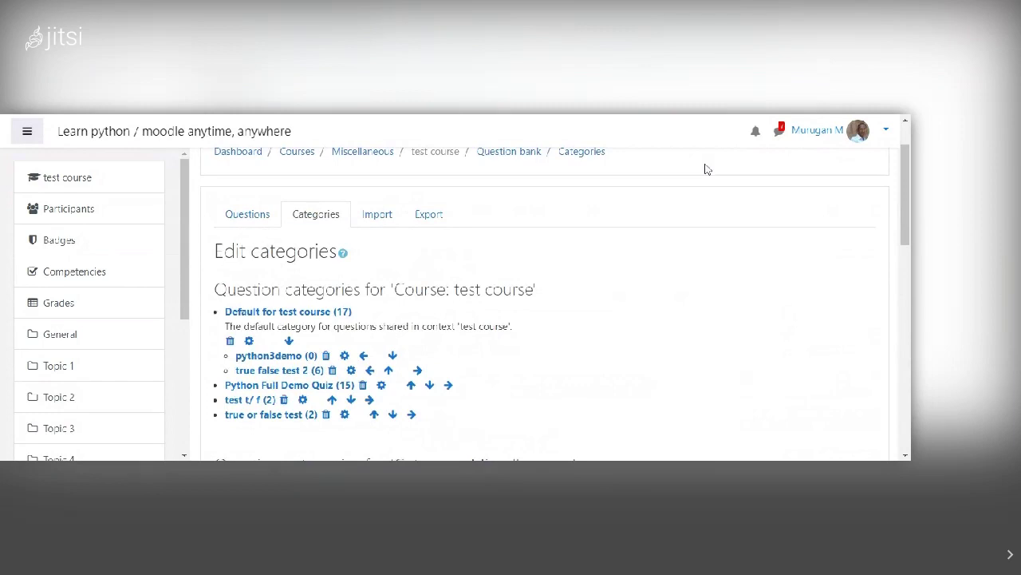
scroll(600, 251, down, 10)
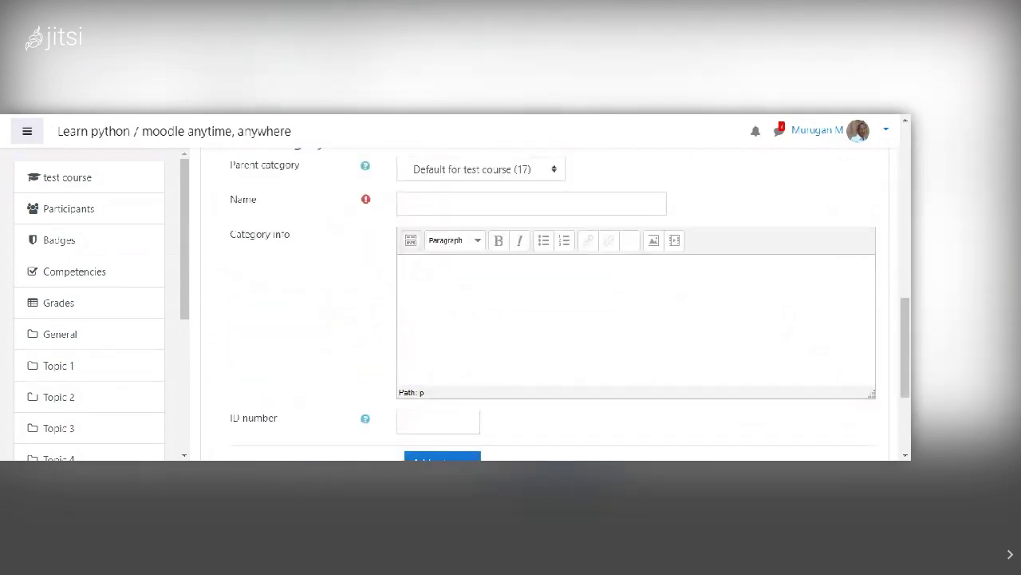
scroll(588, 242, up, 1)
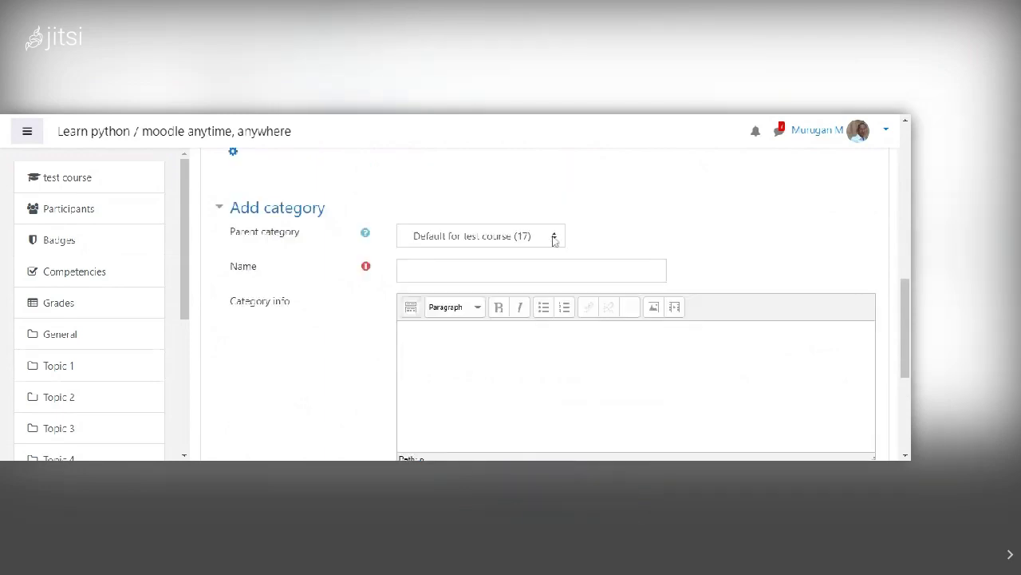
click(555, 240)
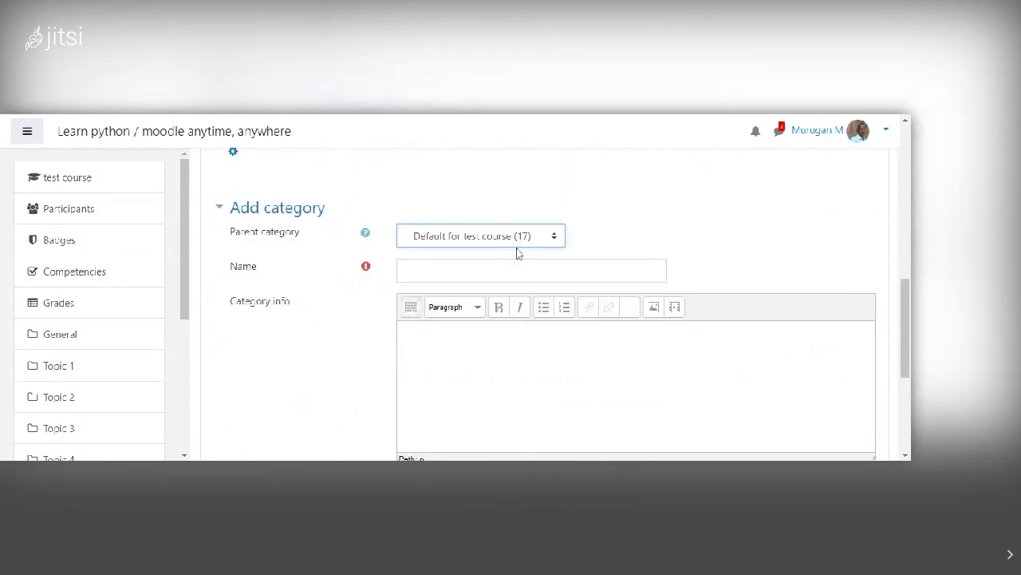
click(517, 253)
click(511, 271)
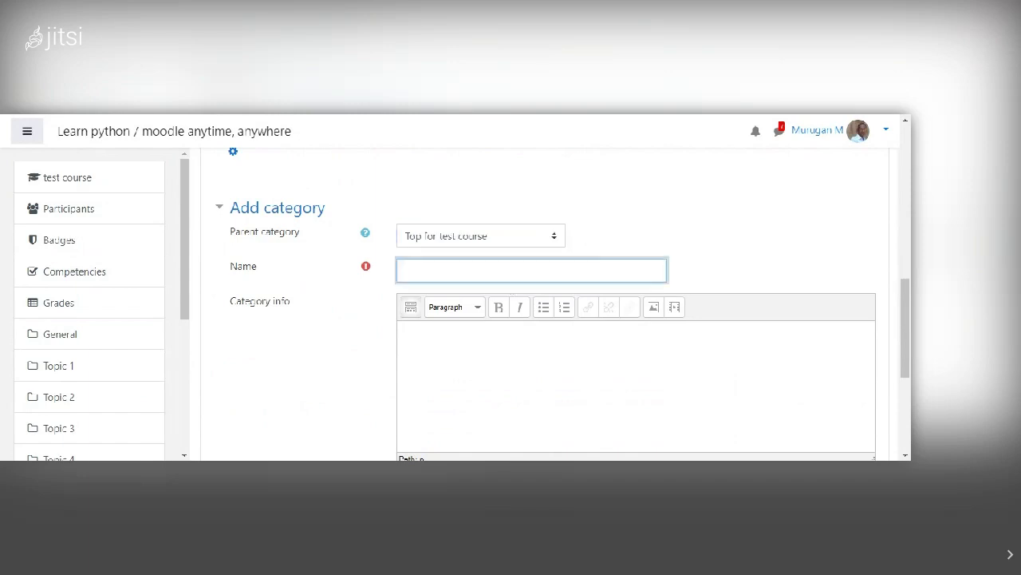
text(test true false)
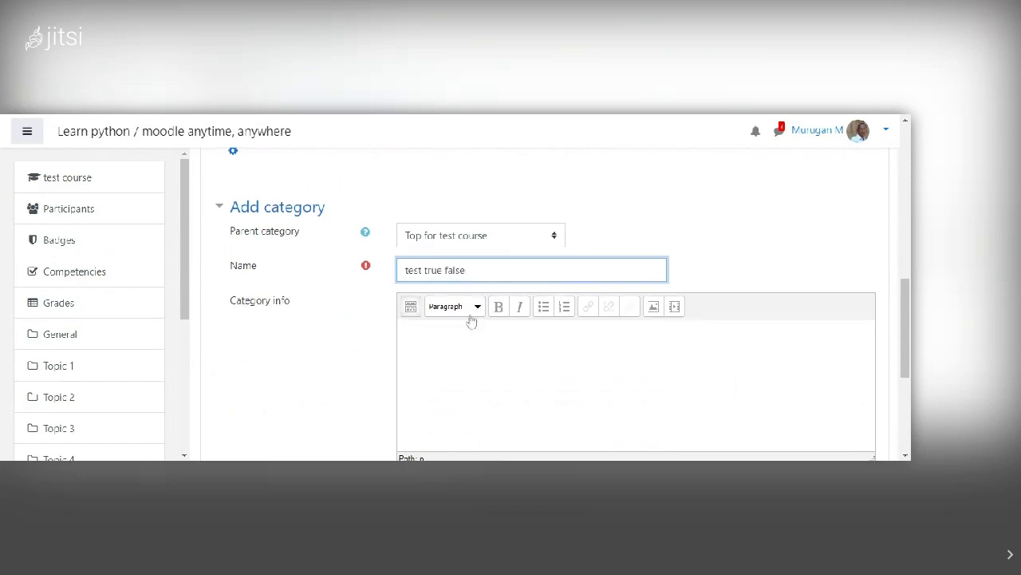
scroll(470, 320, down, 2)
click(442, 401)
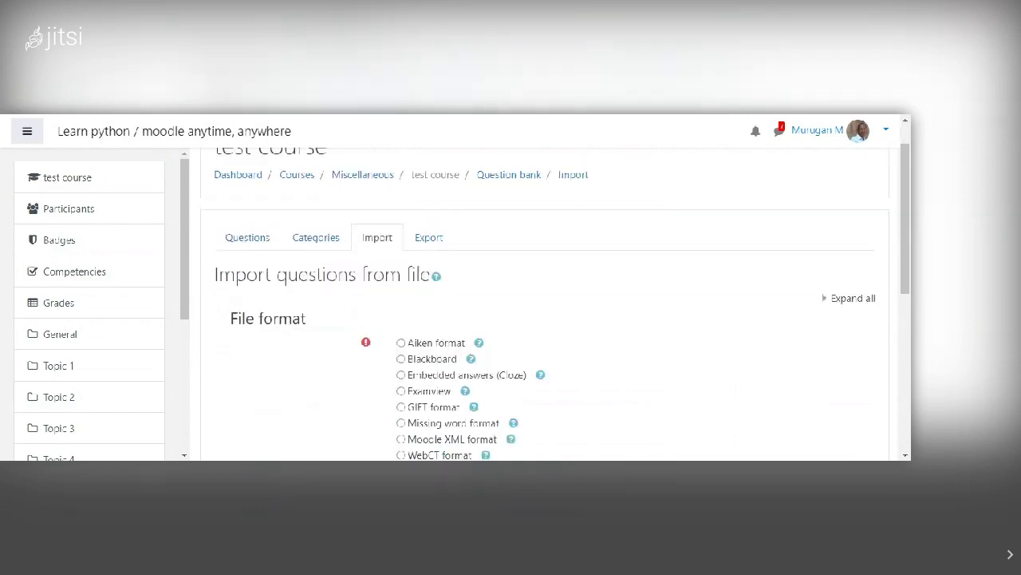
Choose GIFT format for the question import and set the import category to test true false.
scroll(588, 277, down, 2)
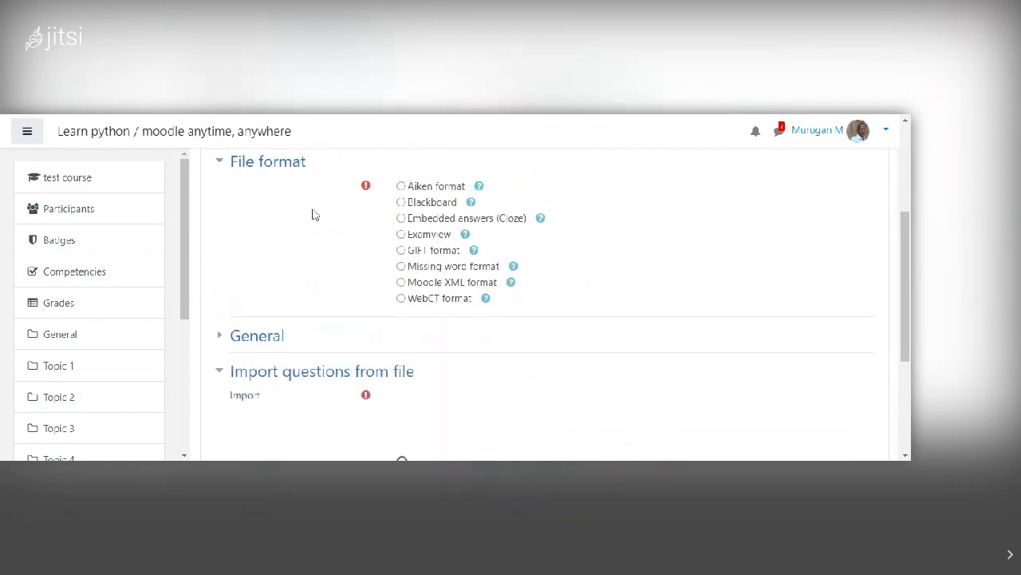
click(423, 253)
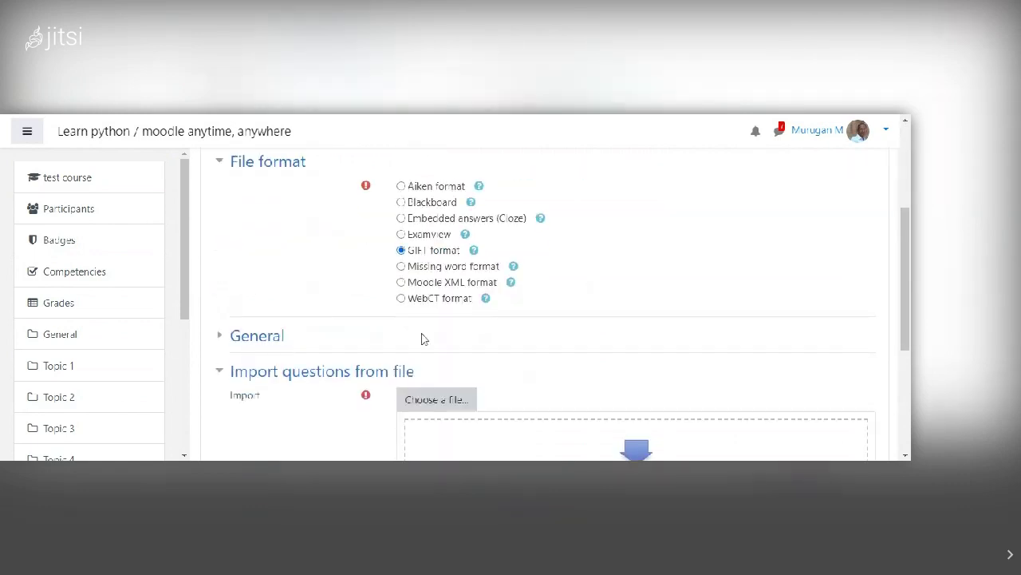
click(278, 340)
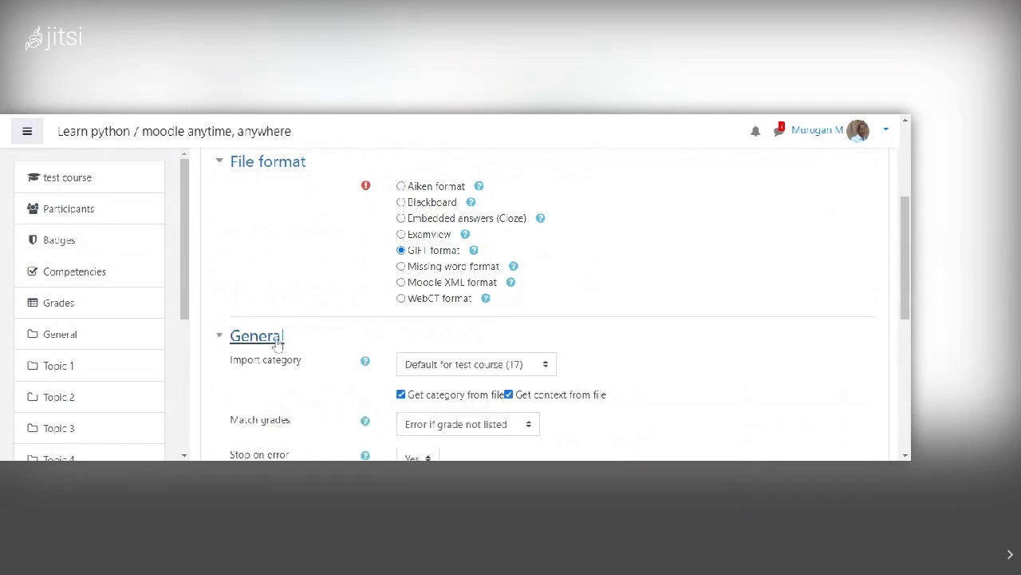
click(549, 367)
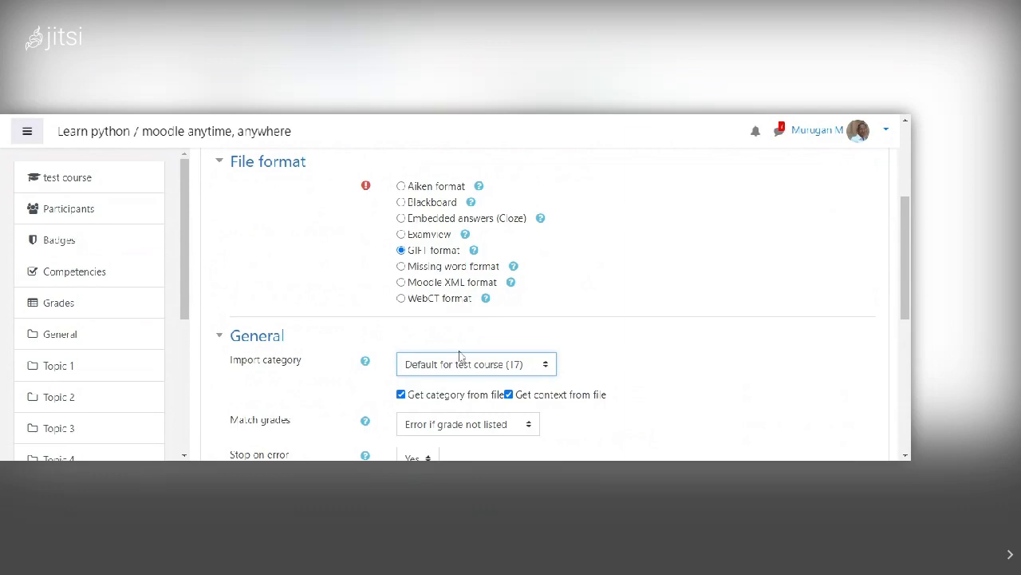
click(599, 292)
scroll(597, 293, down, 2)
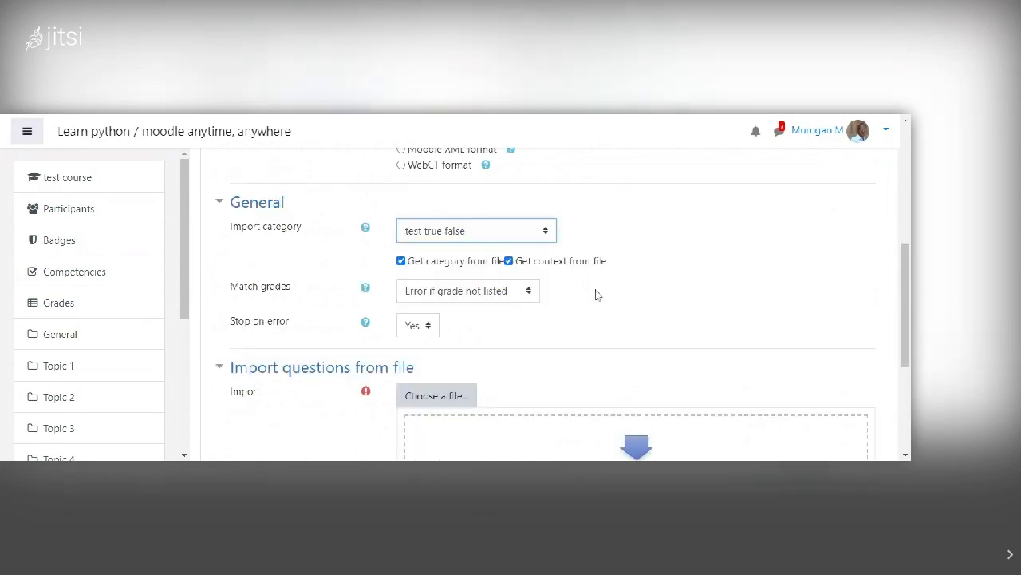
Upload trueorfalsebank1.txt as the import file, saving it under the name "true false".
scroll(591, 295, down, 1)
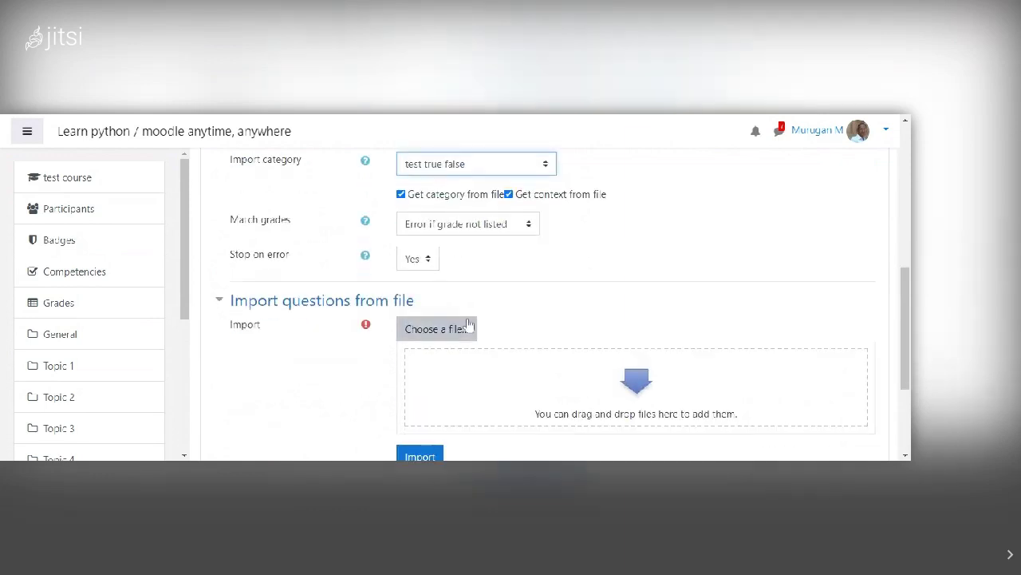
click(457, 329)
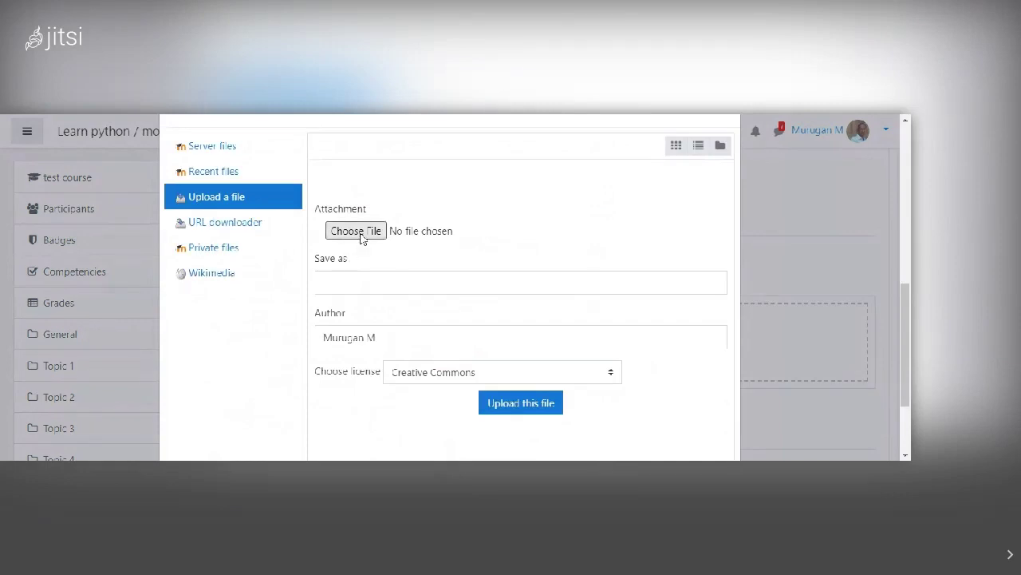
click(361, 237)
click(399, 282)
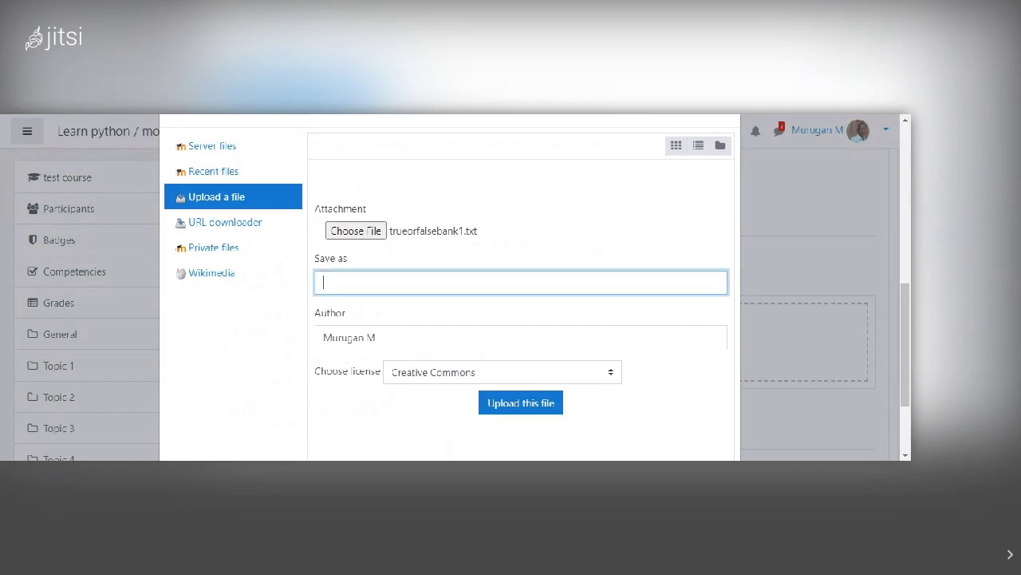
text(truc false)
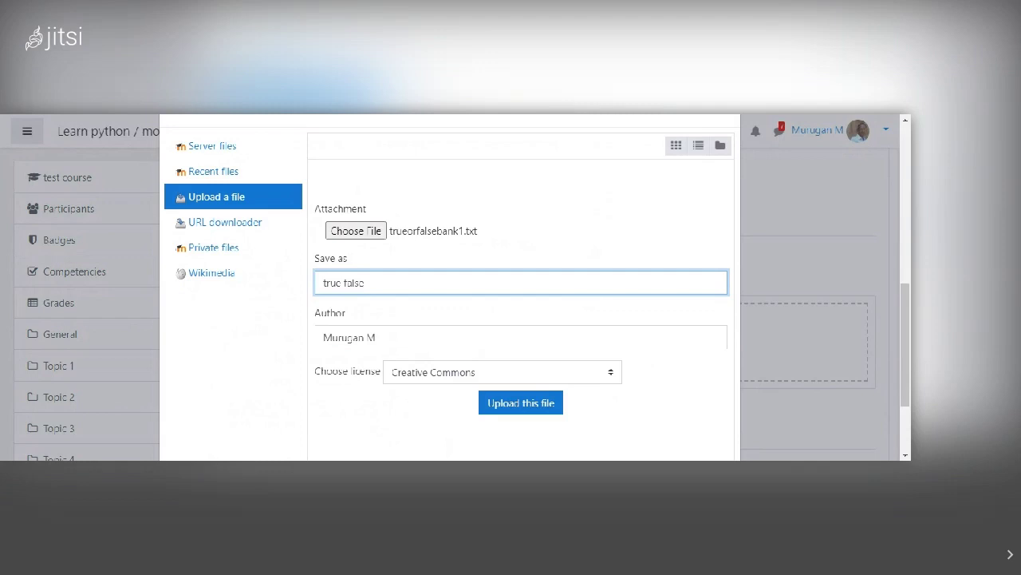
click(520, 408)
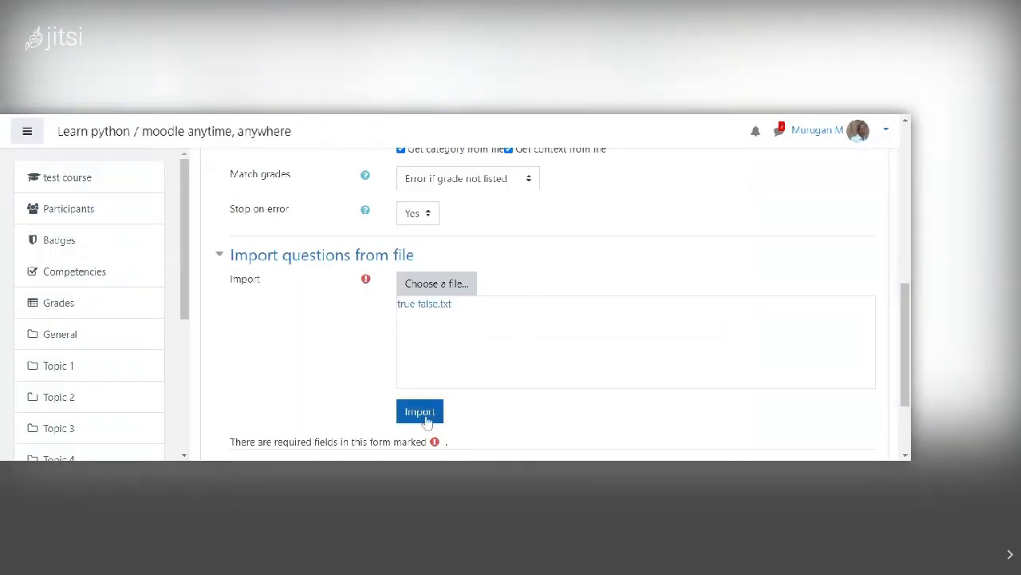
Import the questions from the uploaded file and review them in the question bank's list.
click(423, 413)
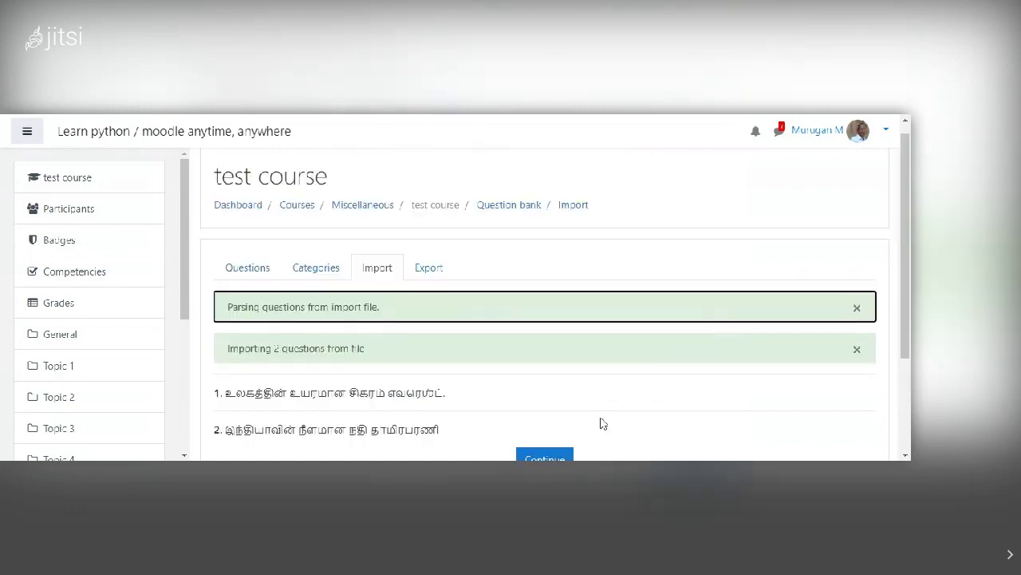
scroll(602, 423, down, 3)
click(555, 354)
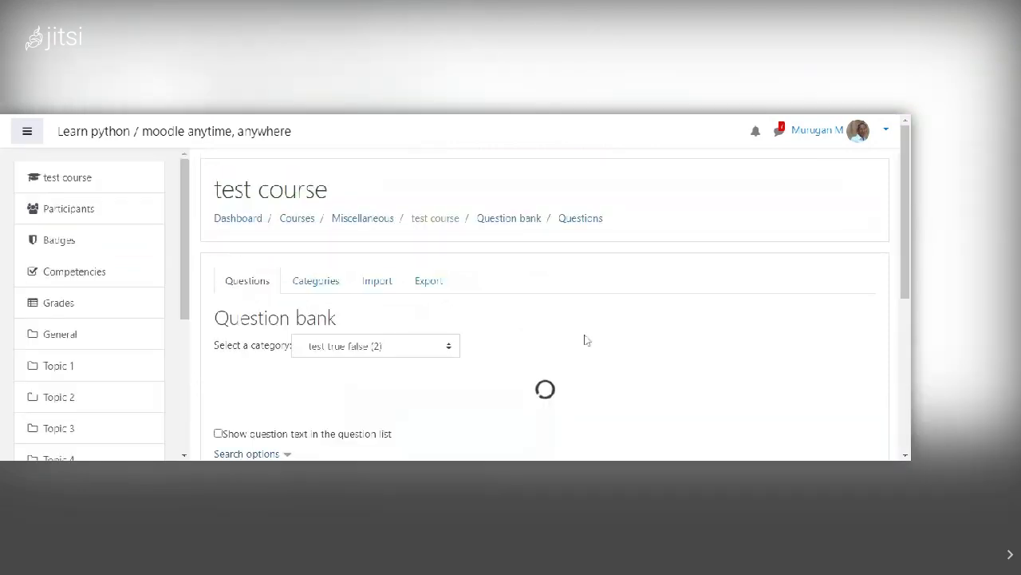
scroll(592, 358, down, 5)
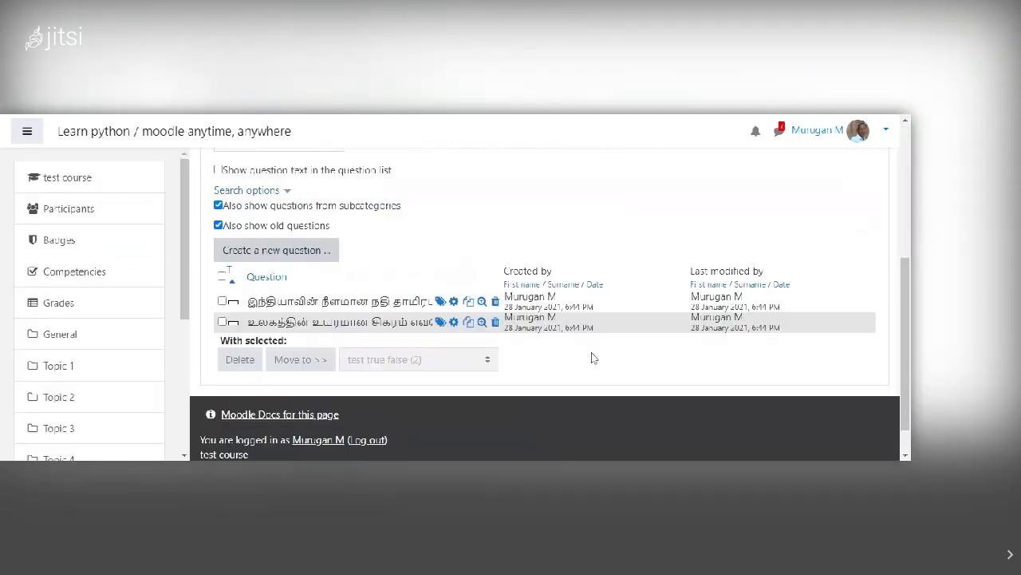
scroll(456, 303, up, 5)
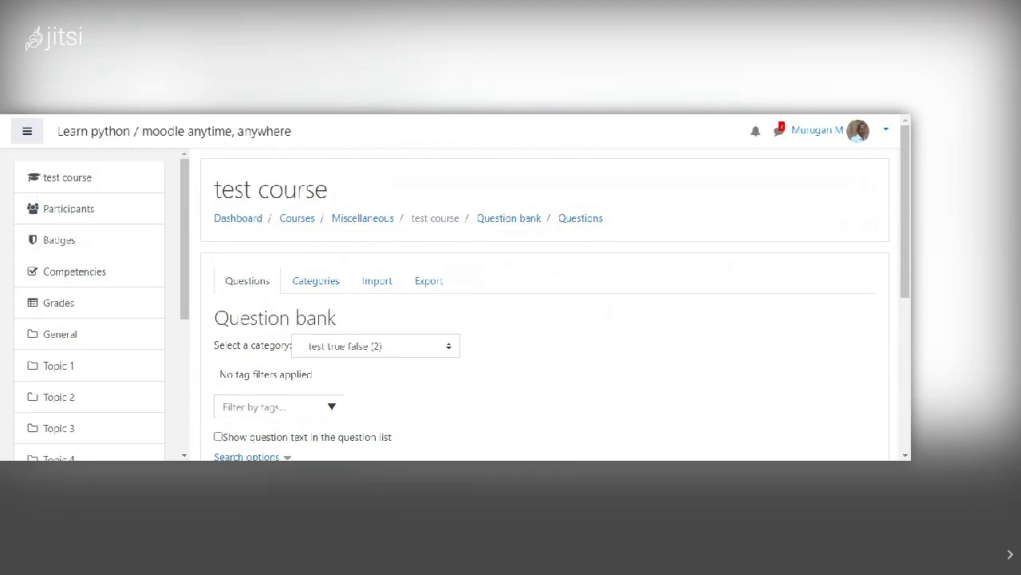
Return to the test course page and start adding a Quiz activity to Topic 2.
click(435, 218)
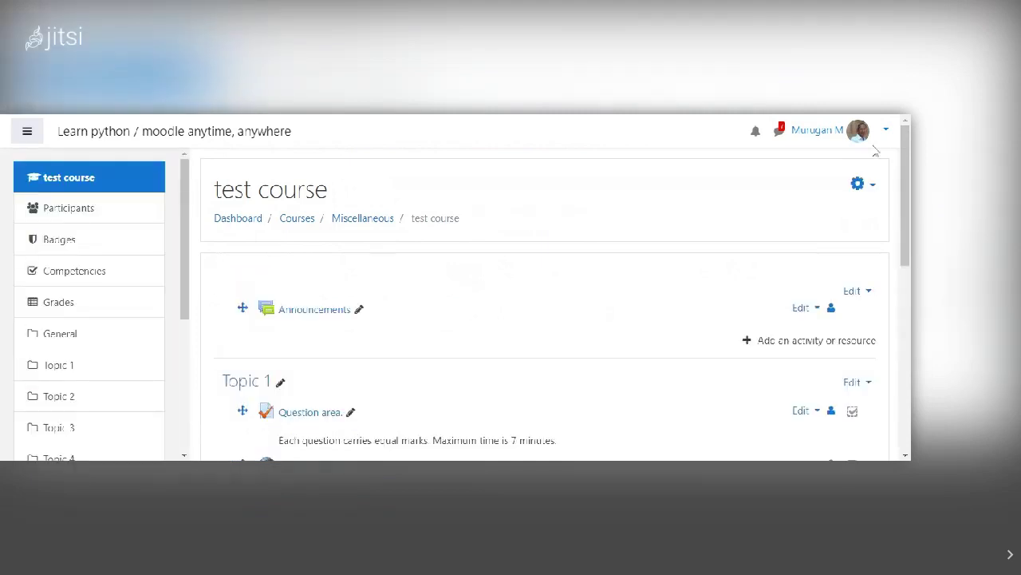
scroll(864, 254, down, 3)
scroll(866, 232, up, 3)
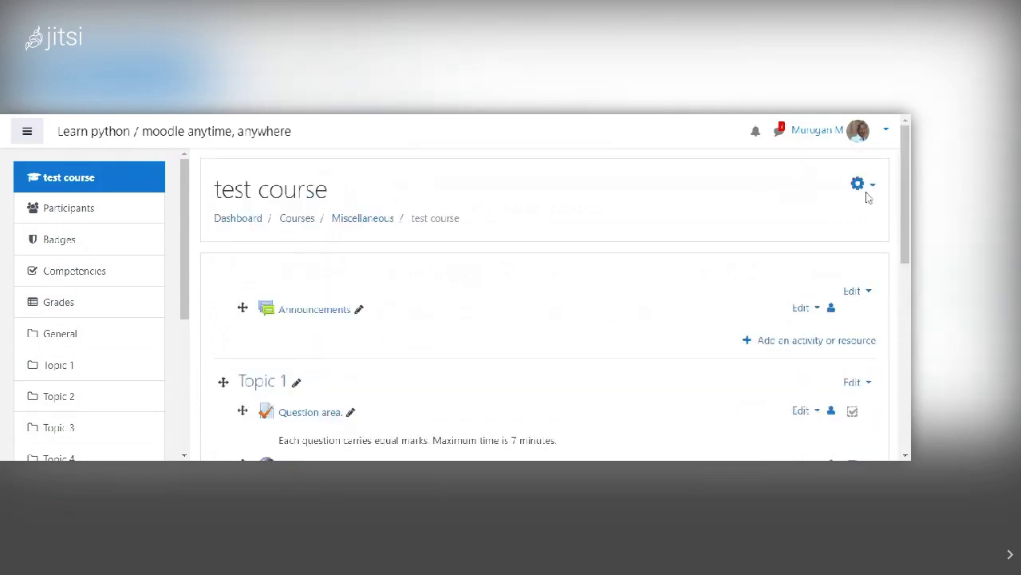
click(857, 183)
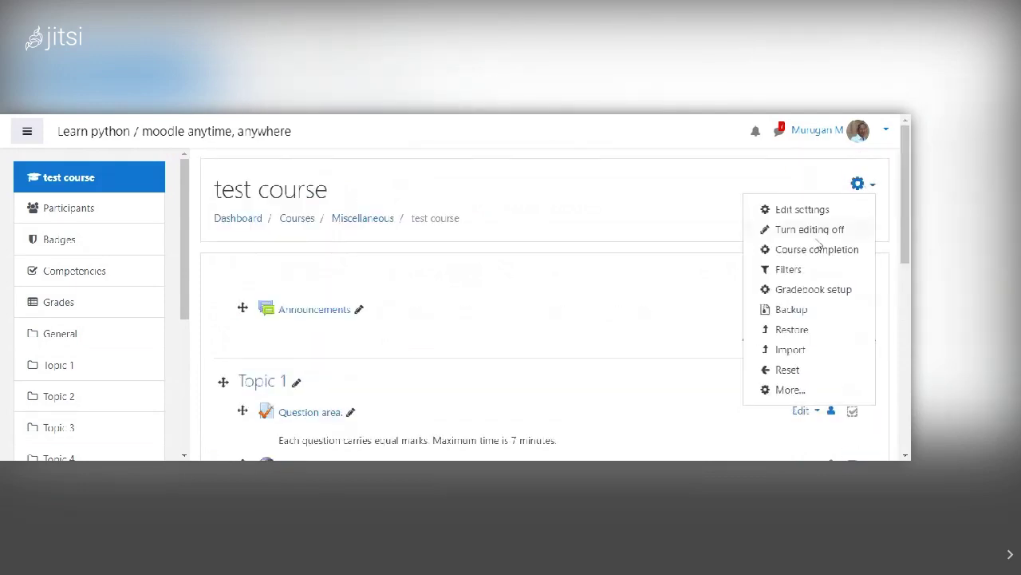
scroll(825, 264, down, 5)
scroll(740, 217, up, 5)
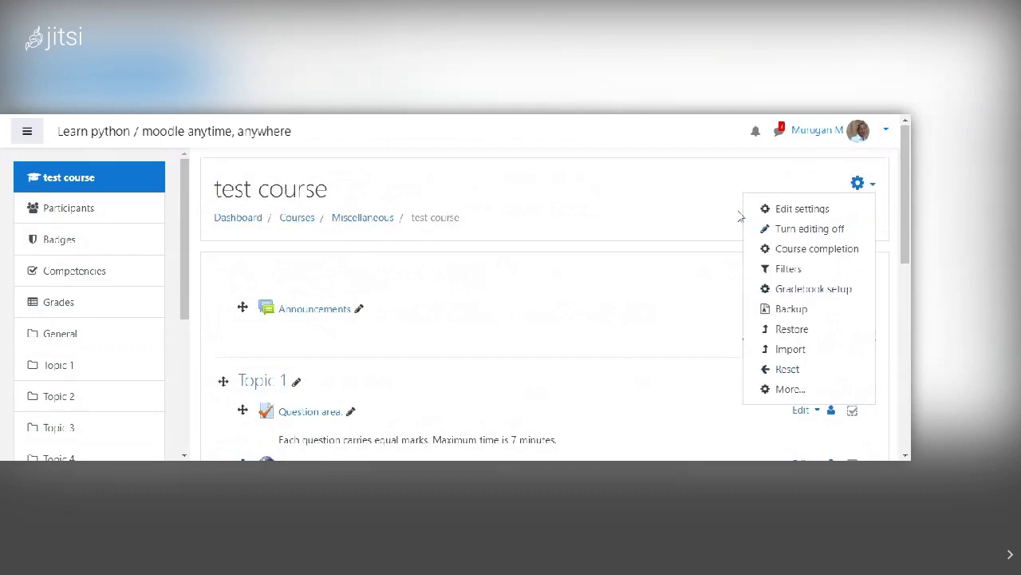
scroll(570, 269, down, 5)
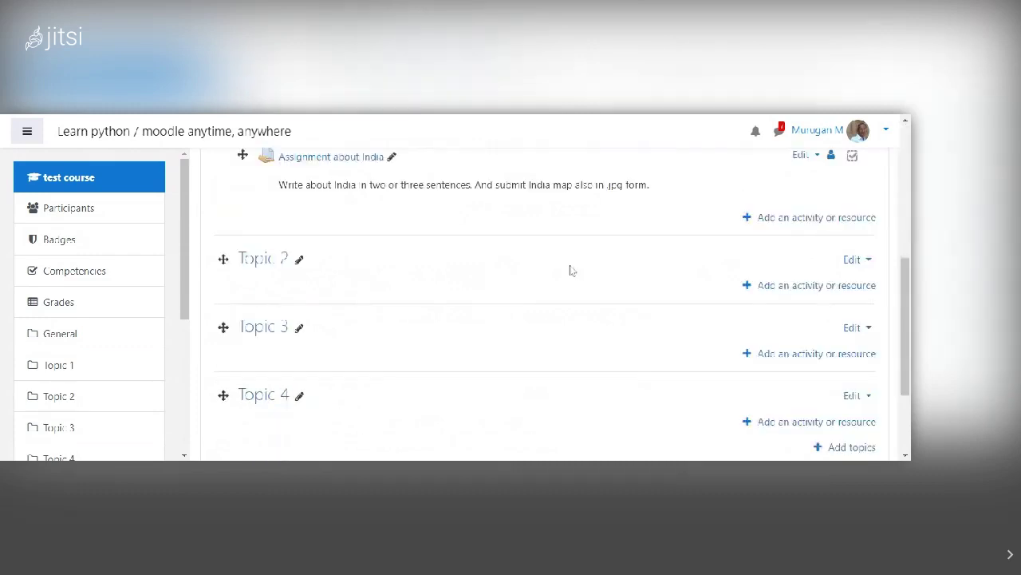
click(808, 291)
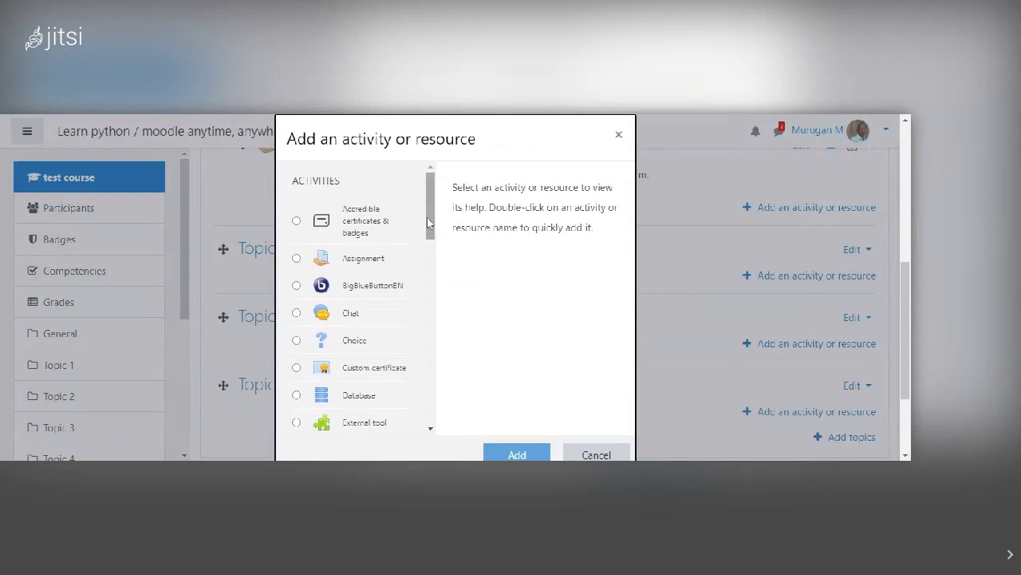
drag(429, 223, 435, 349)
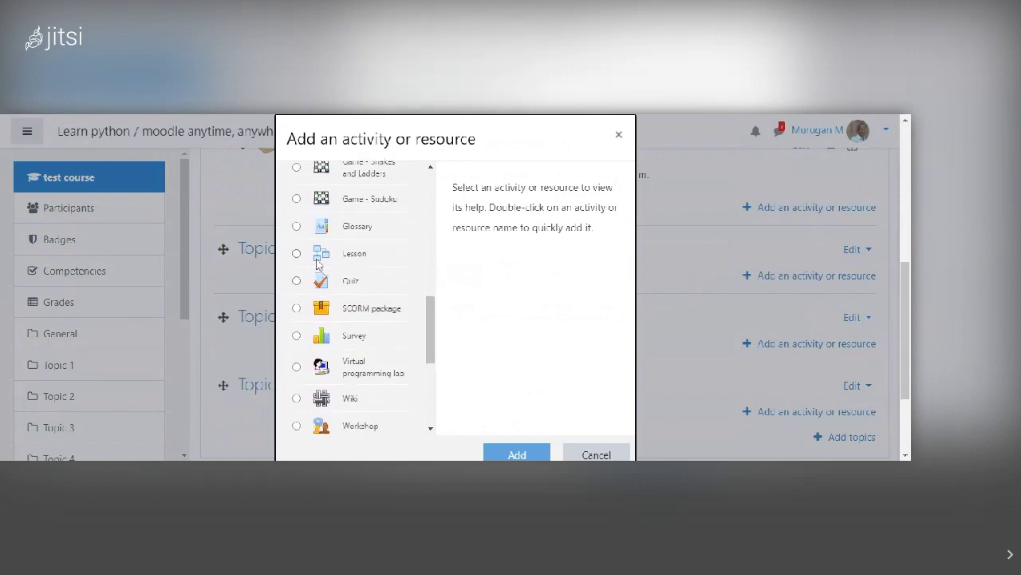
click(348, 284)
click(503, 453)
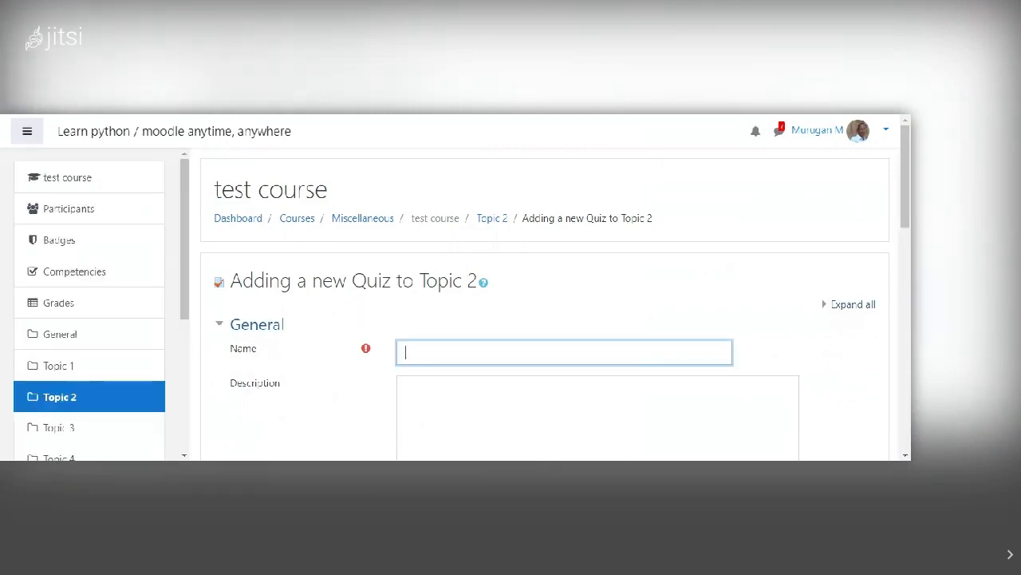
Name the new quiz "test gk".
text(tes)
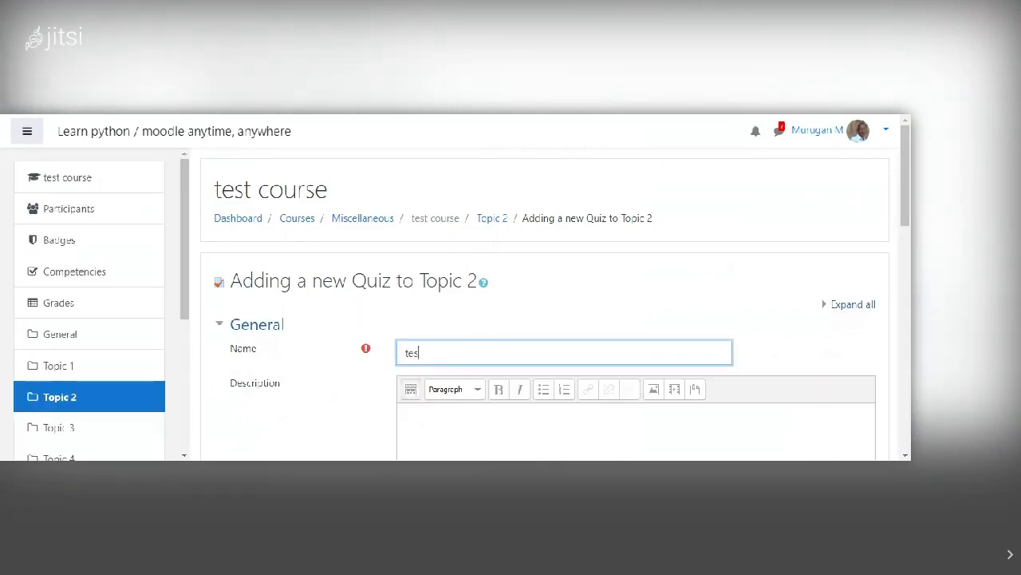
text(t true)
key(BackSpace)
key(BackSpace)
key(BackSpace)
key(BackSpace)
text(gk)
scroll(474, 262, down, 3)
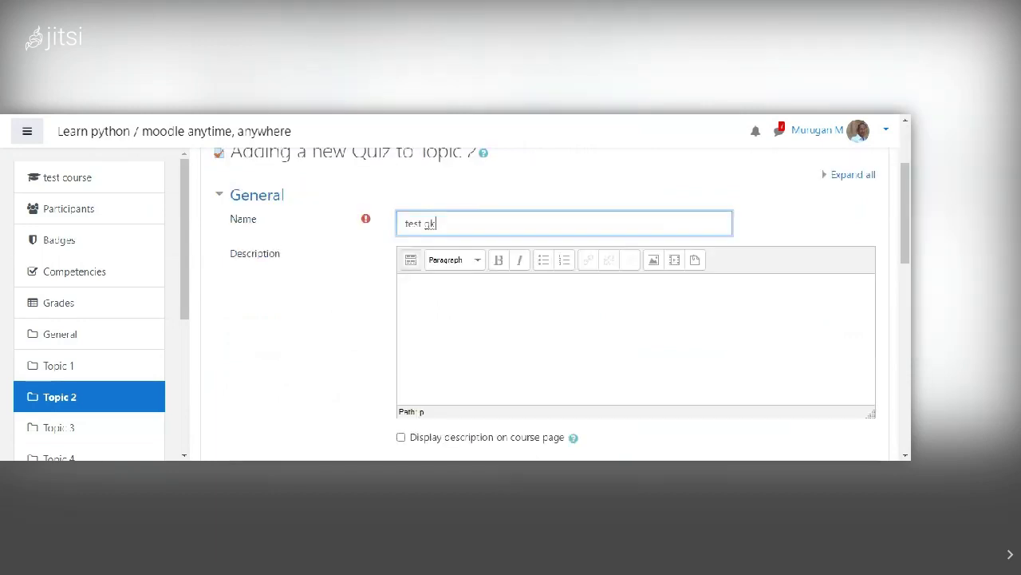
scroll(474, 262, up, 3)
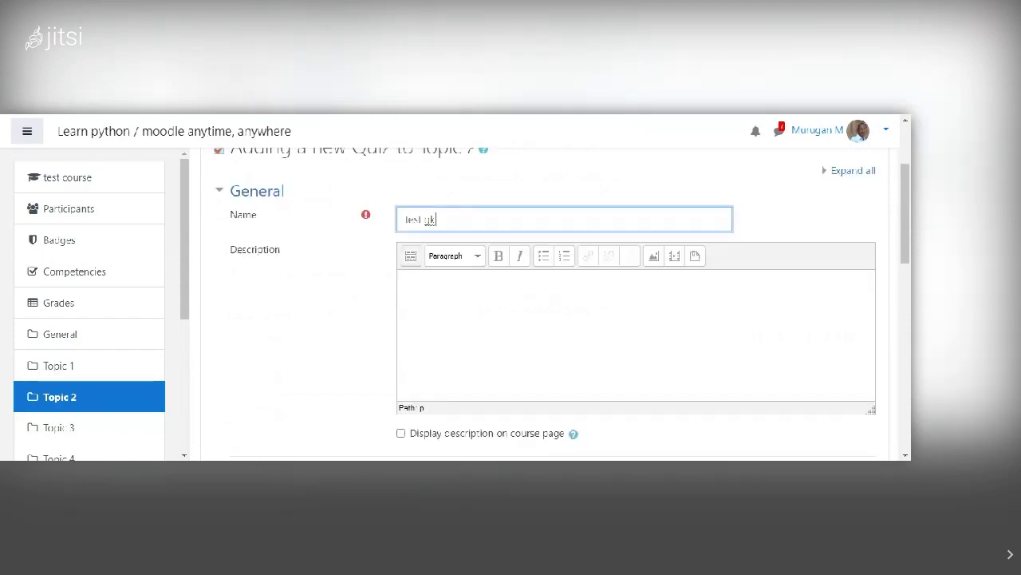
Enable the quiz's time limit in the Timing settings and set it to 2 minutes.
scroll(319, 388, down, 2)
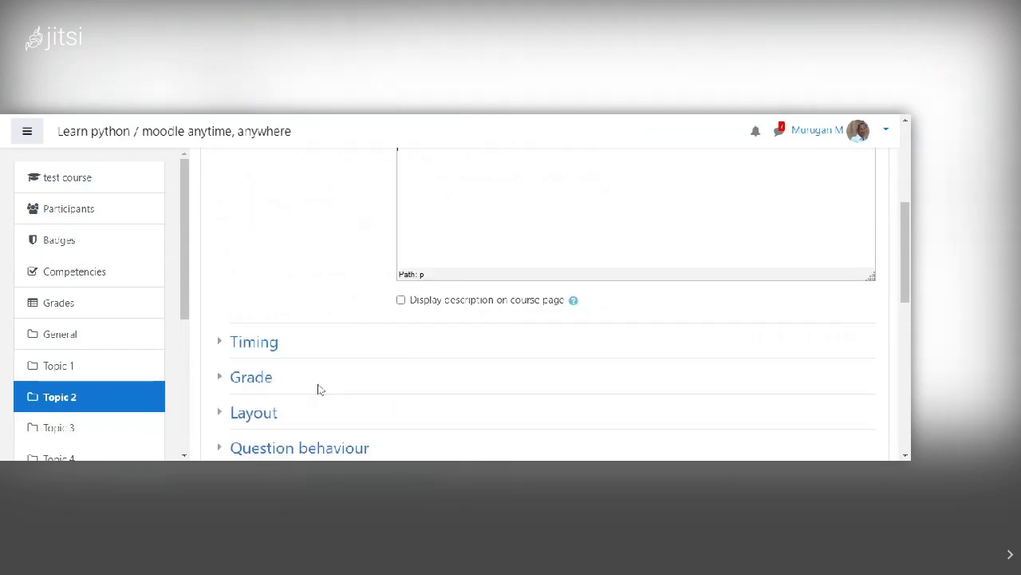
click(276, 344)
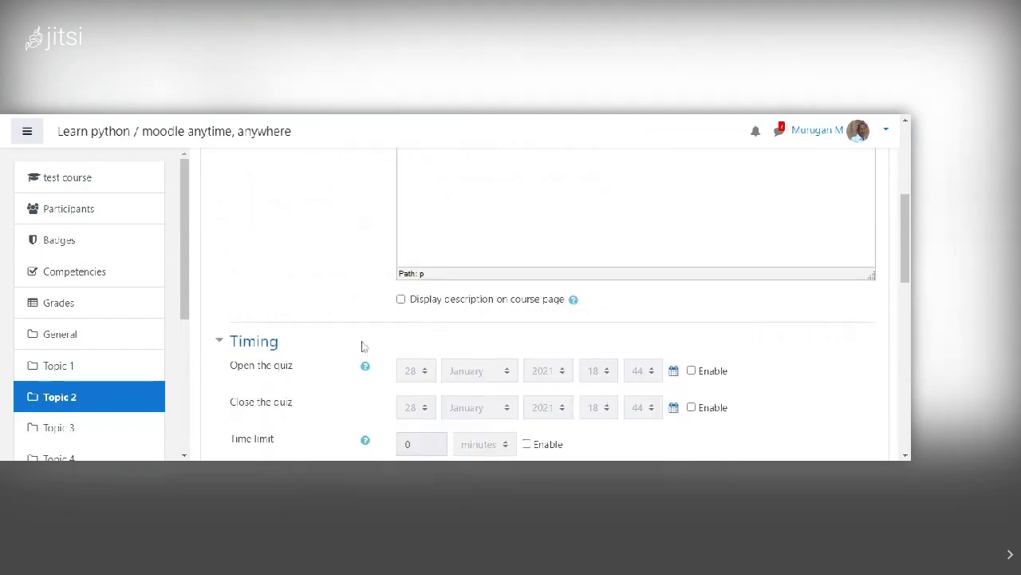
scroll(361, 345, down, 2)
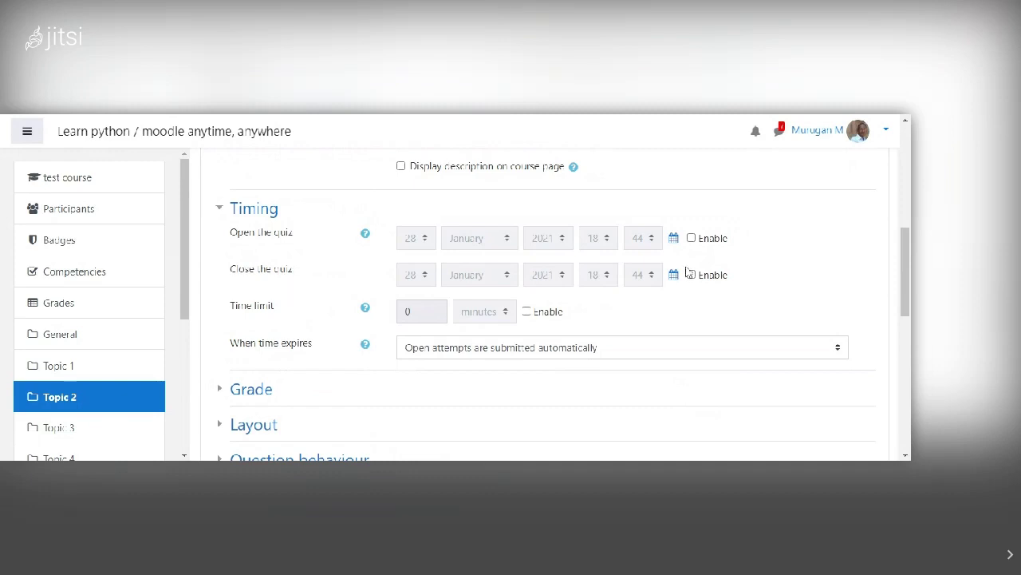
click(549, 313)
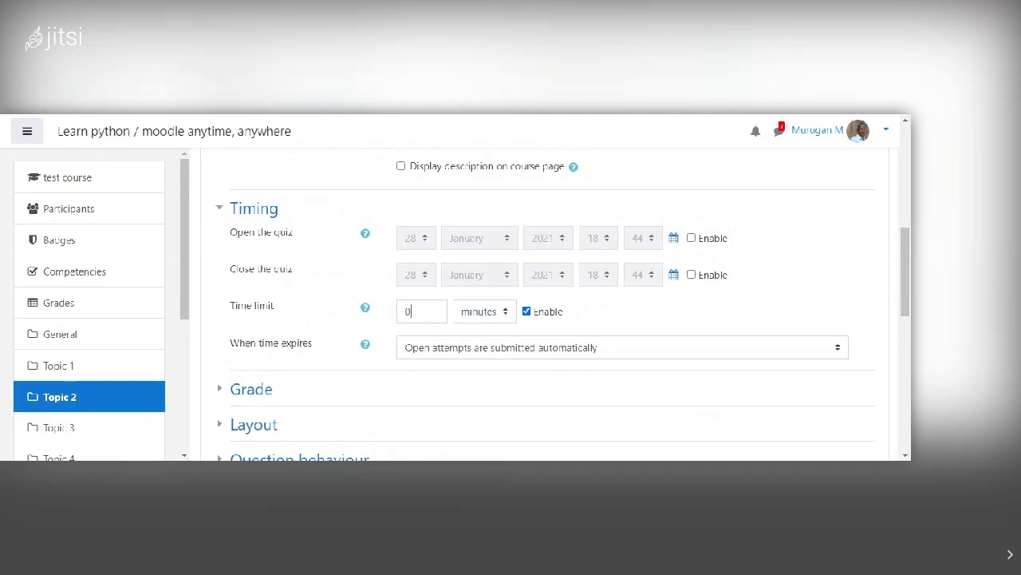
click(419, 311)
key(BackSpace)
text(2)
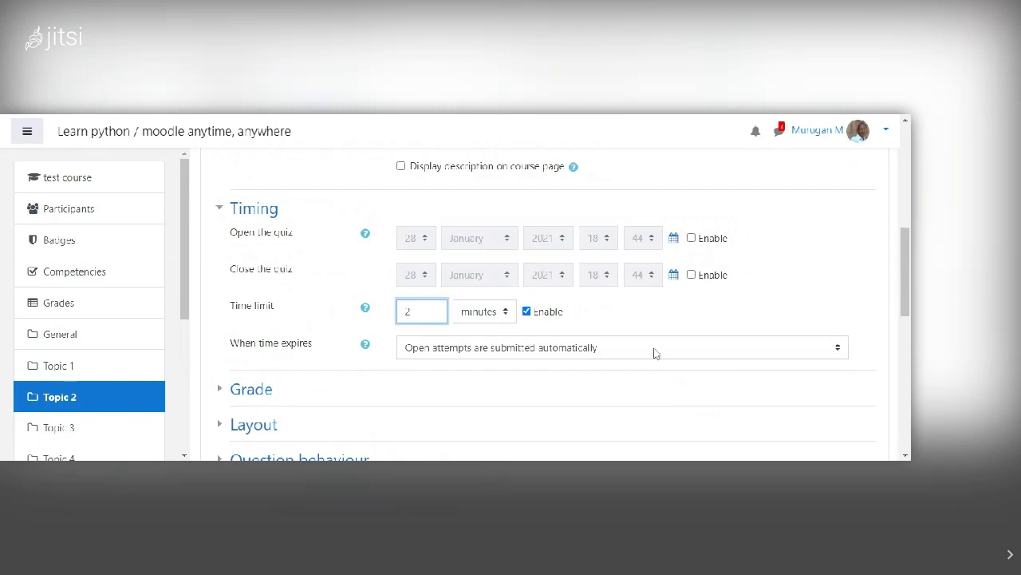
Set the quiz's allowed attempts to 1 in the Grade settings.
scroll(654, 352, down, 1)
click(264, 324)
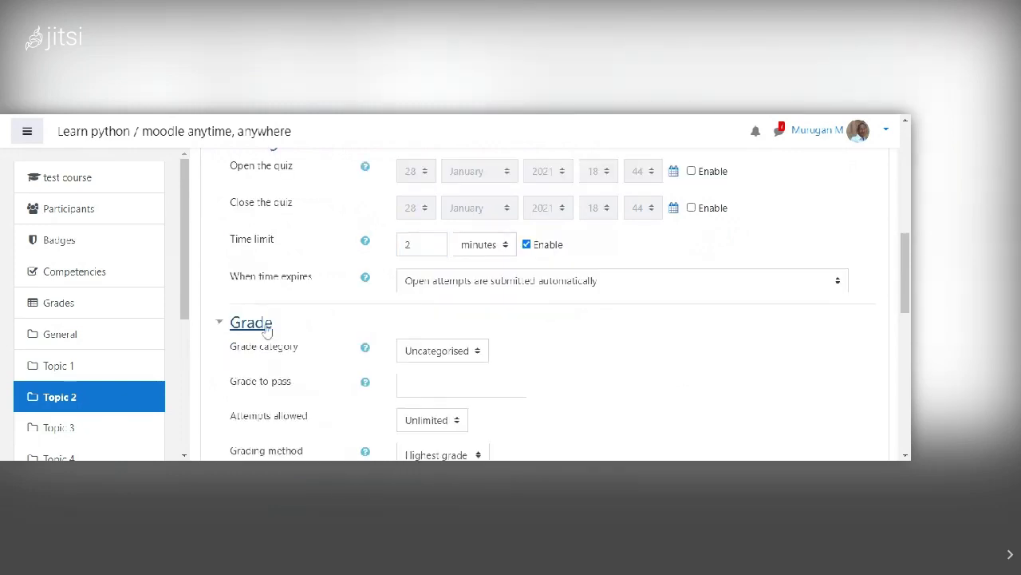
scroll(659, 343, down, 1)
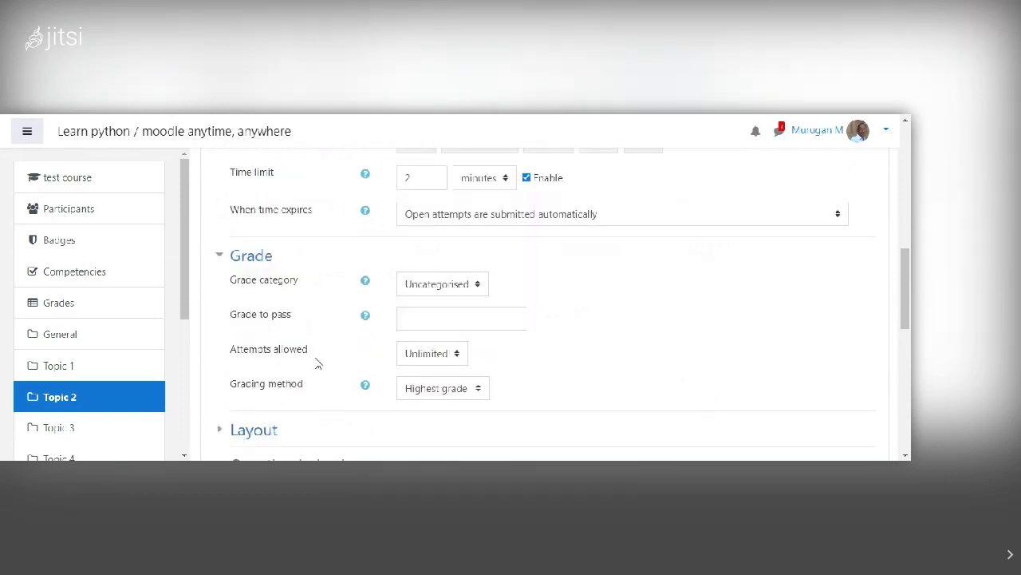
click(458, 356)
key(Down)
Save and display the test gk quiz, and open it for editing its questions.
scroll(708, 350, down, 7)
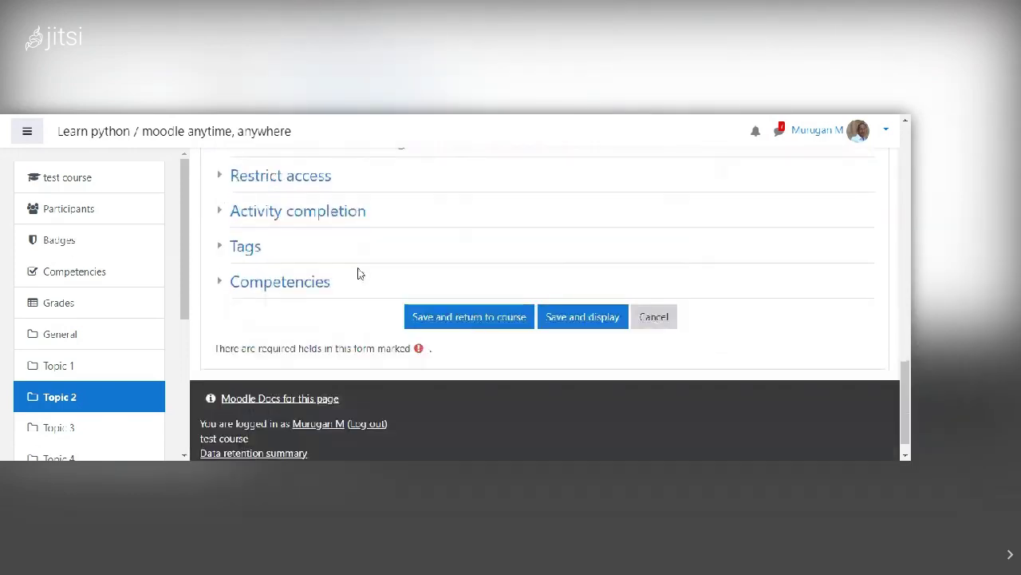
click(598, 325)
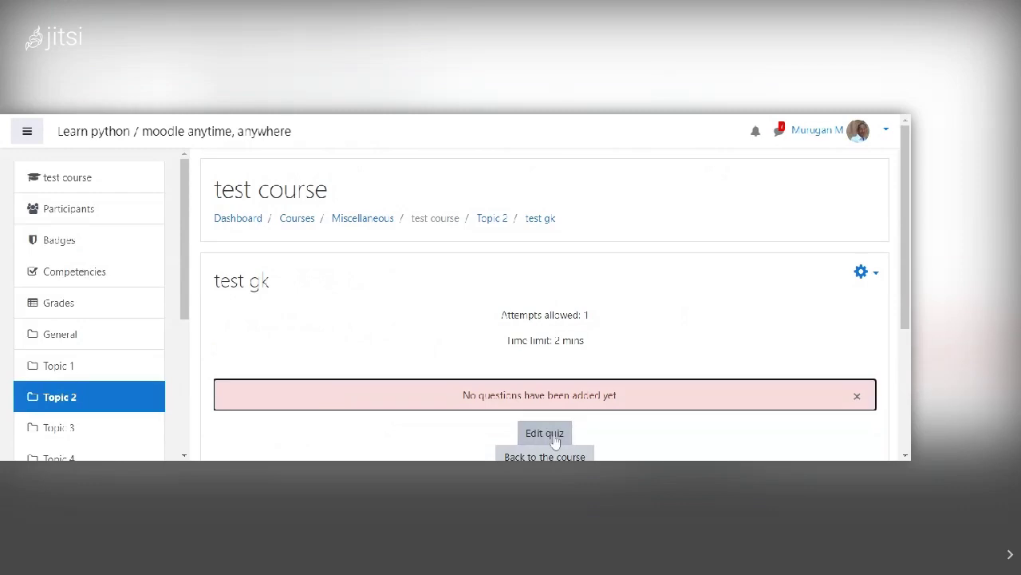
click(553, 435)
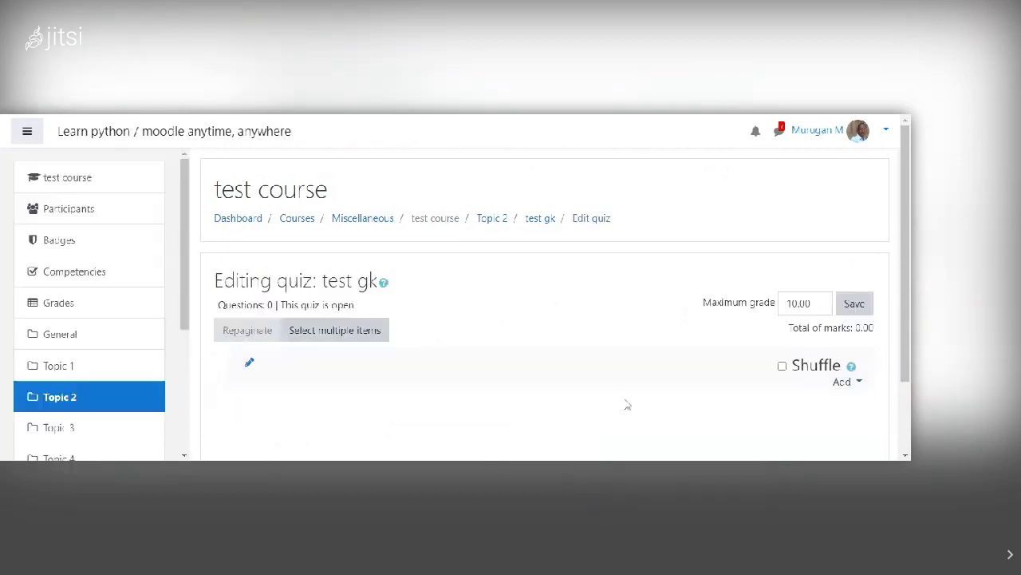
Start adding questions to the quiz from the question bank and select the test true false category.
click(858, 386)
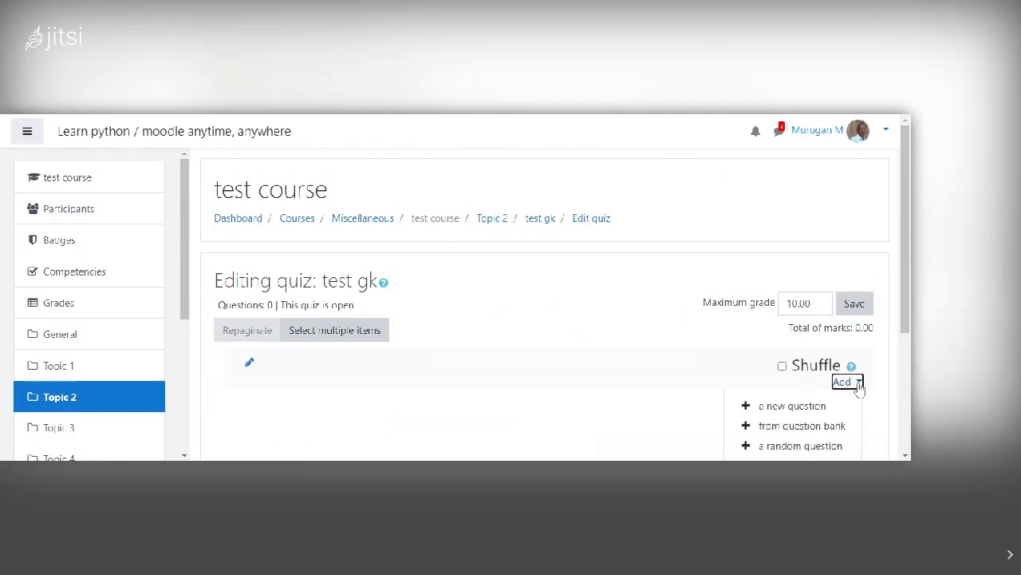
click(826, 428)
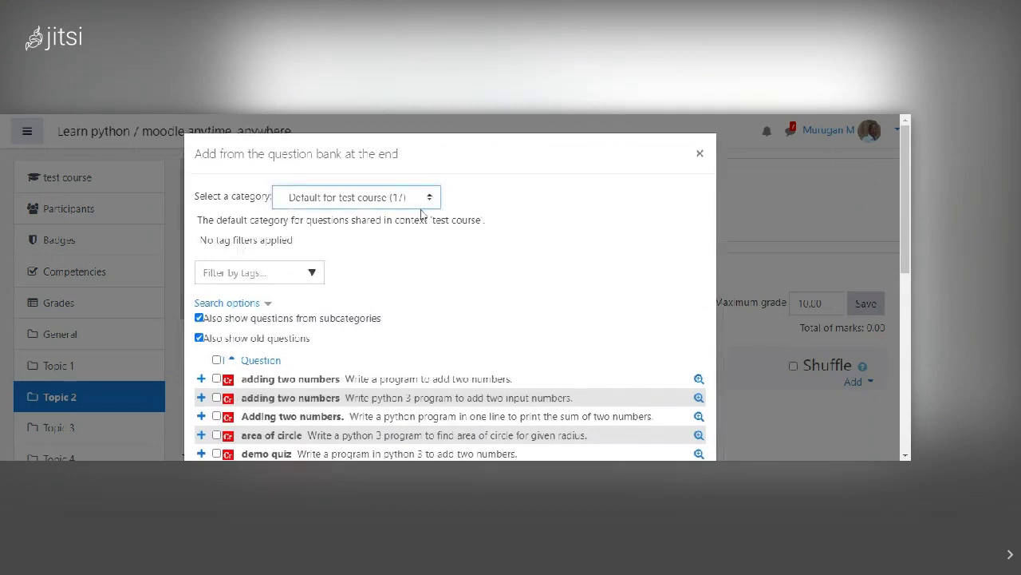
click(395, 250)
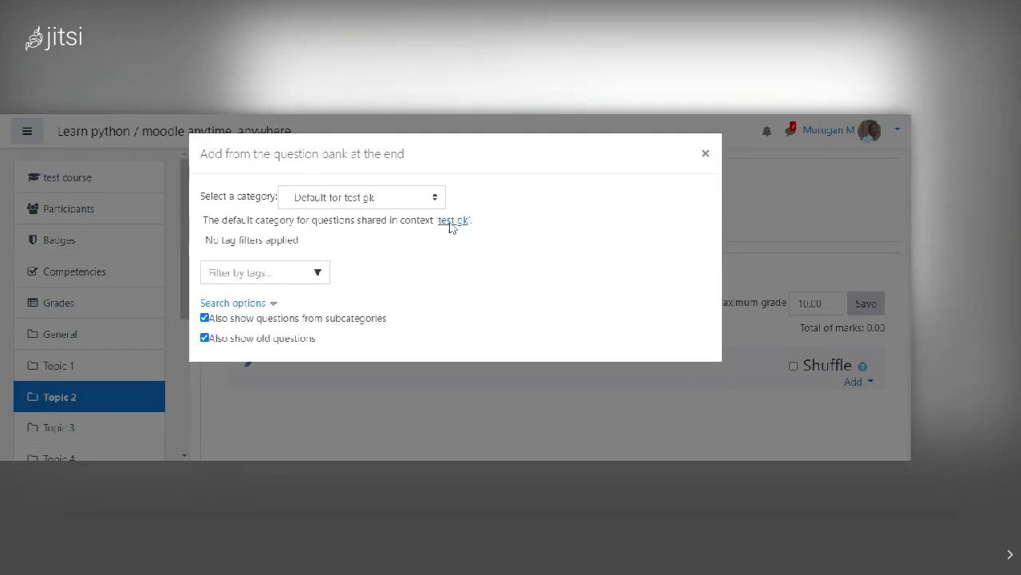
click(381, 235)
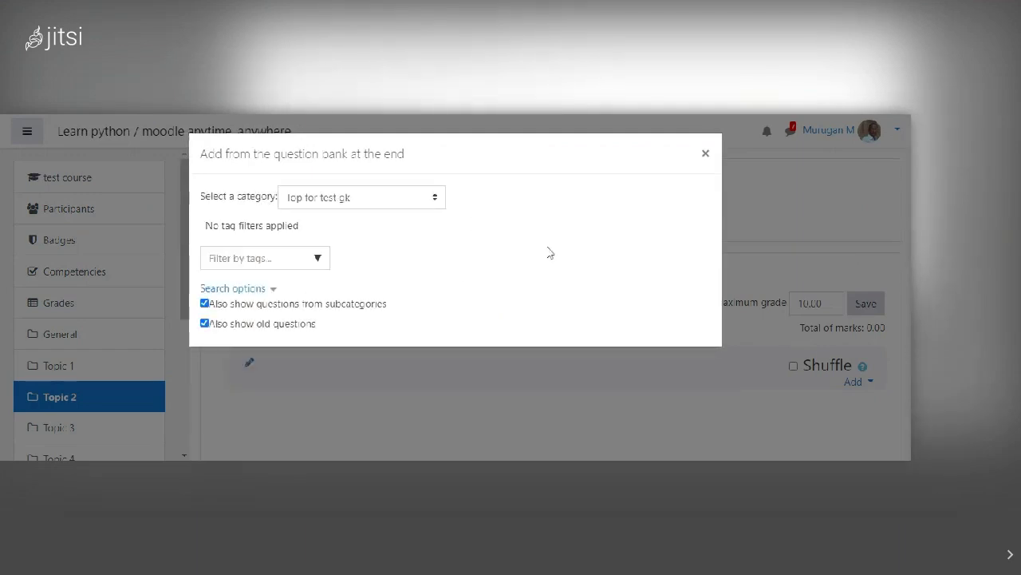
click(443, 203)
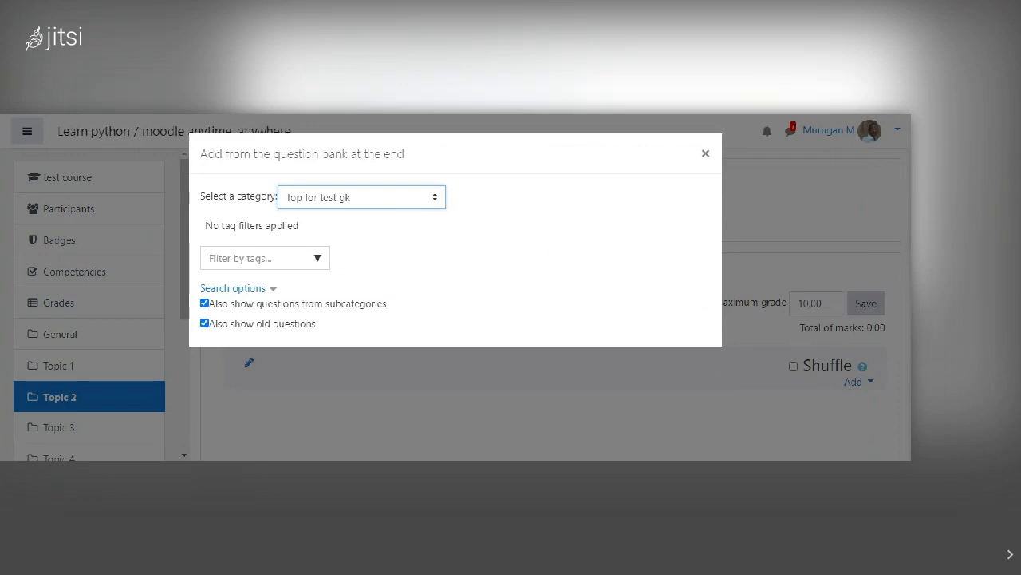
click(474, 225)
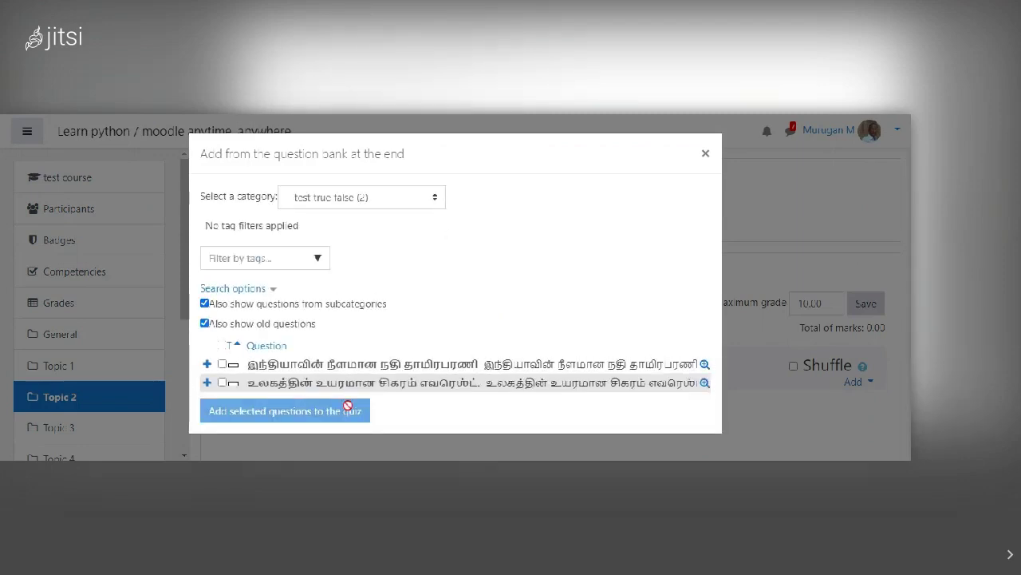
Select both Tamil true/false questions in the category and add them to the quiz.
click(222, 364)
click(221, 382)
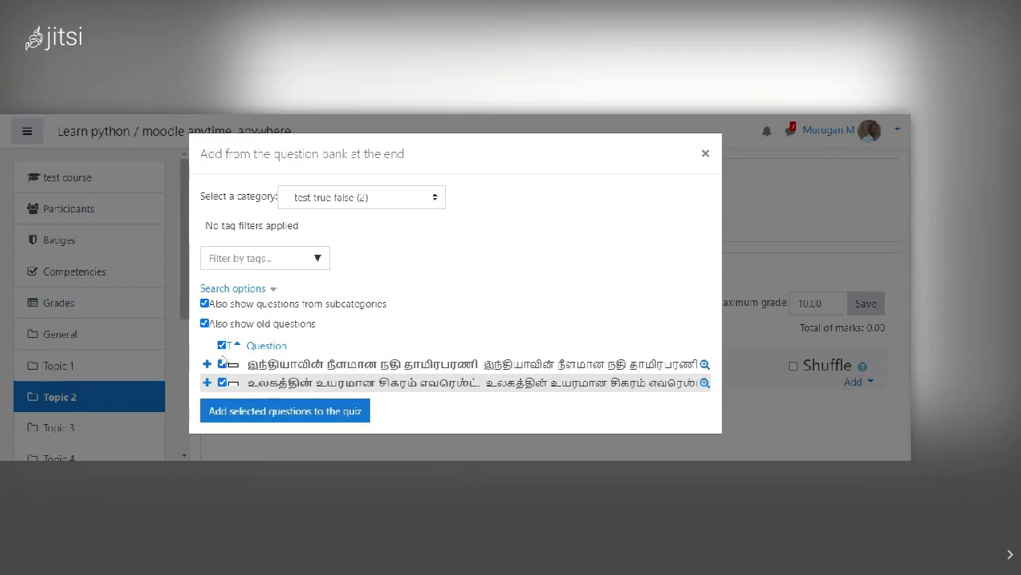
click(261, 416)
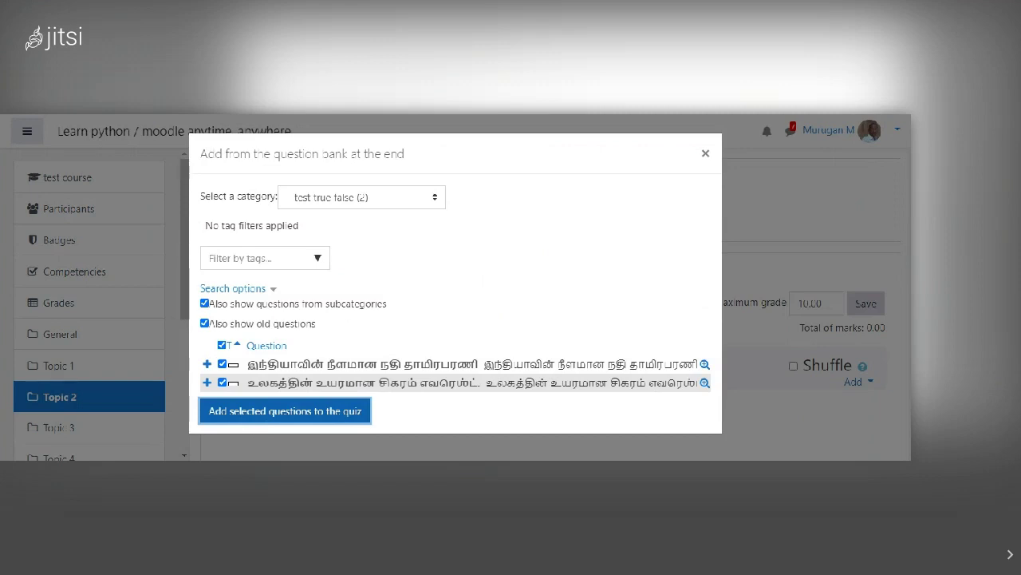
Repaginate the quiz with 10 questions per page.
scroll(346, 401, down, 2)
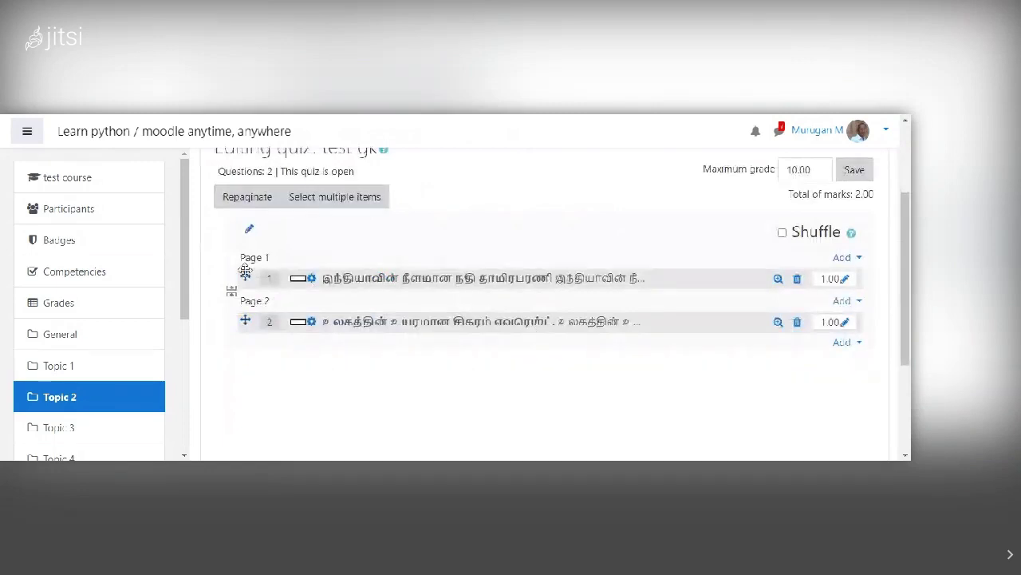
click(248, 196)
text(10)
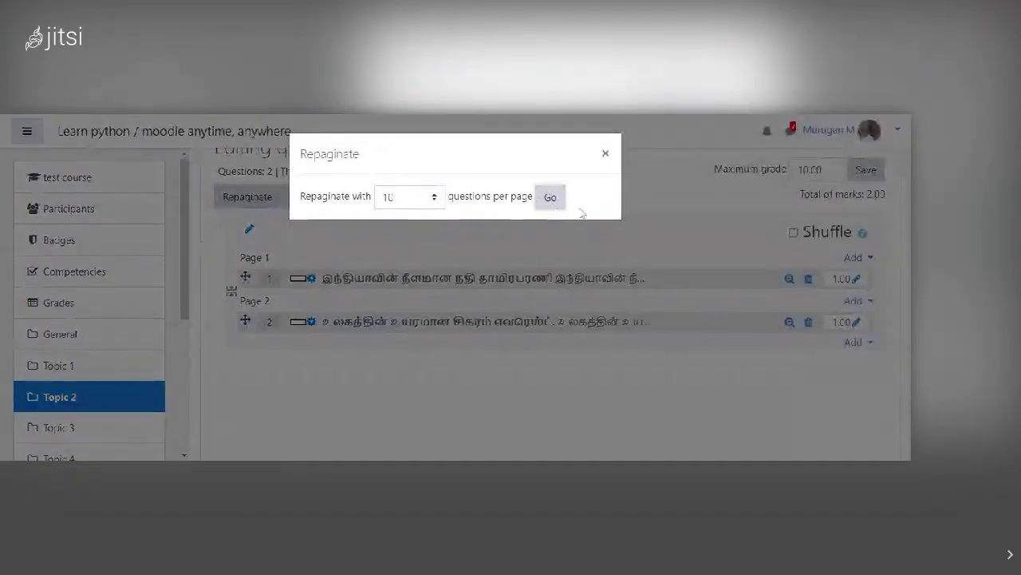
key(Return)
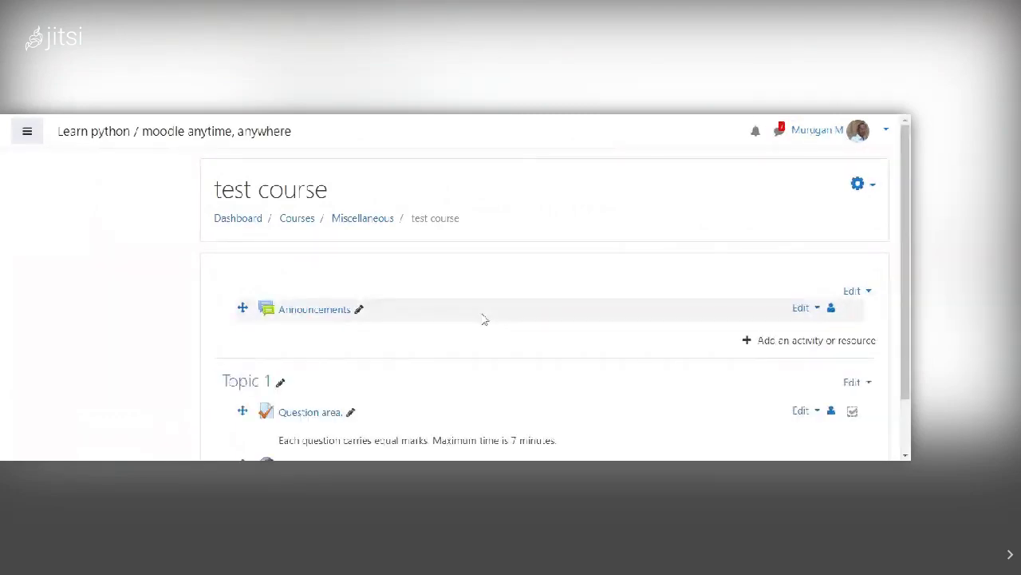
scroll(484, 319, down, 3)
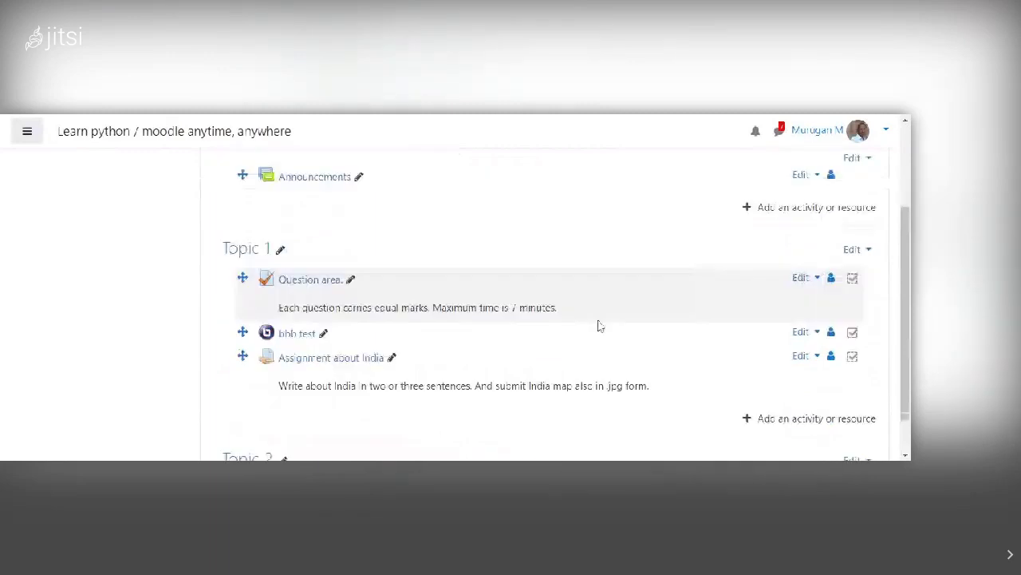
scroll(526, 311, down, 2)
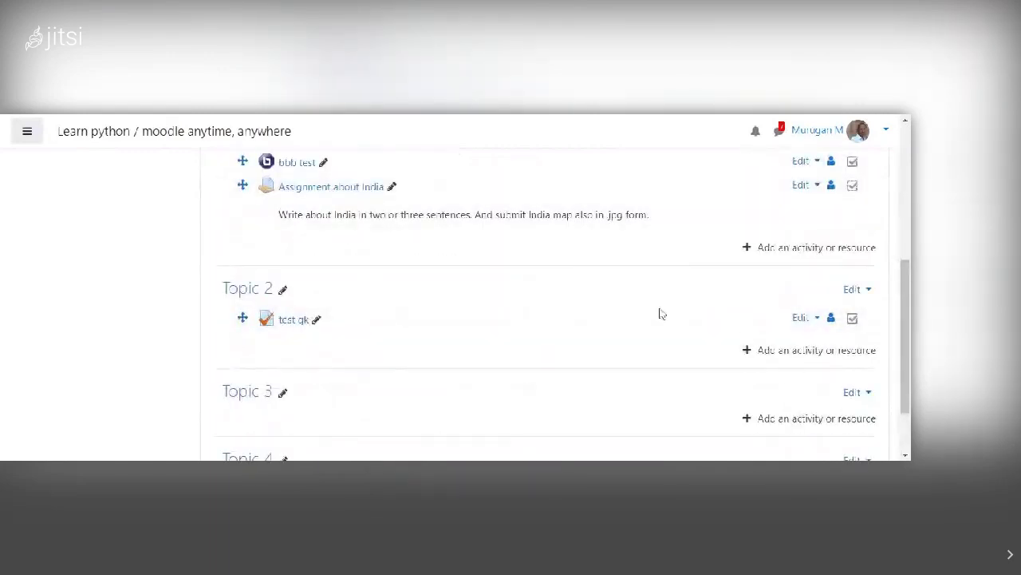
scroll(586, 316, down, 3)
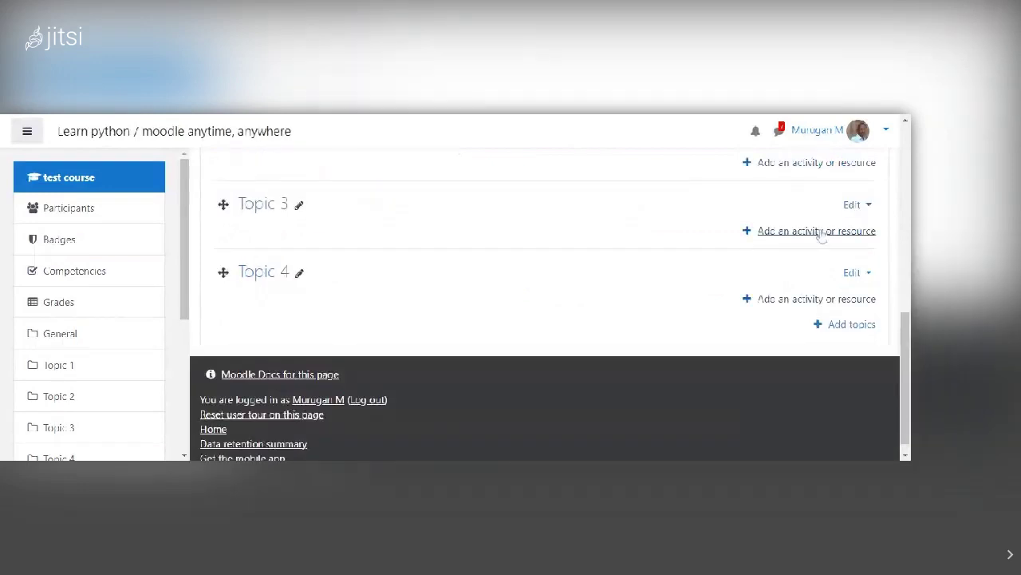
click(818, 231)
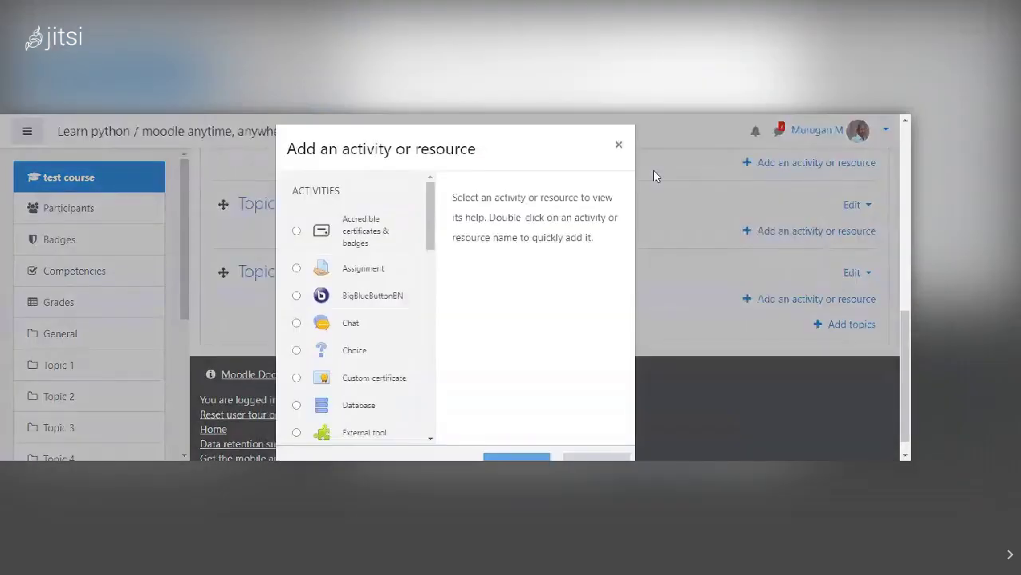
click(620, 145)
Open the test gk quiz in Topic 2 and start a timed preview attempt.
scroll(451, 219, up, 3)
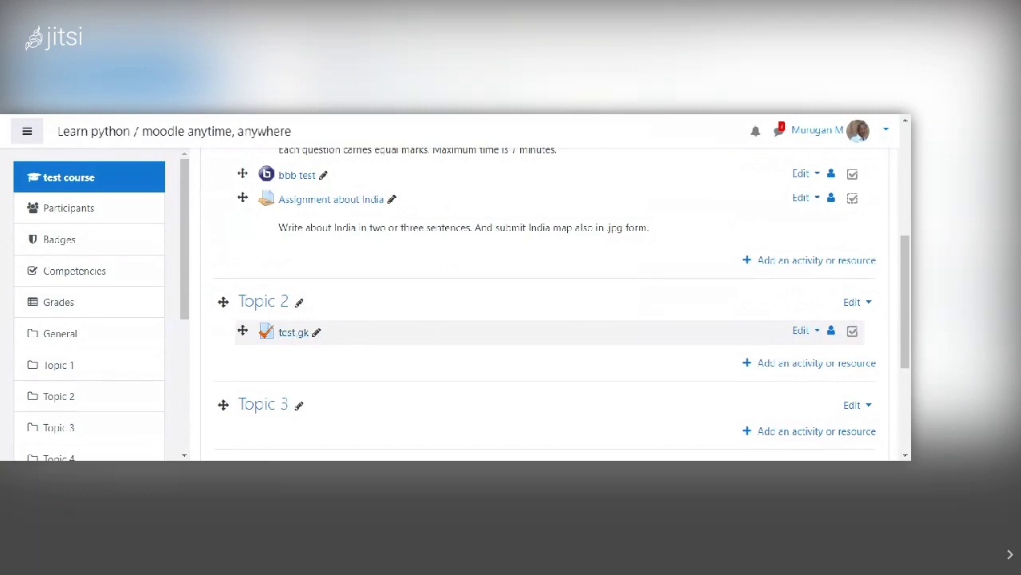
click(294, 332)
click(502, 399)
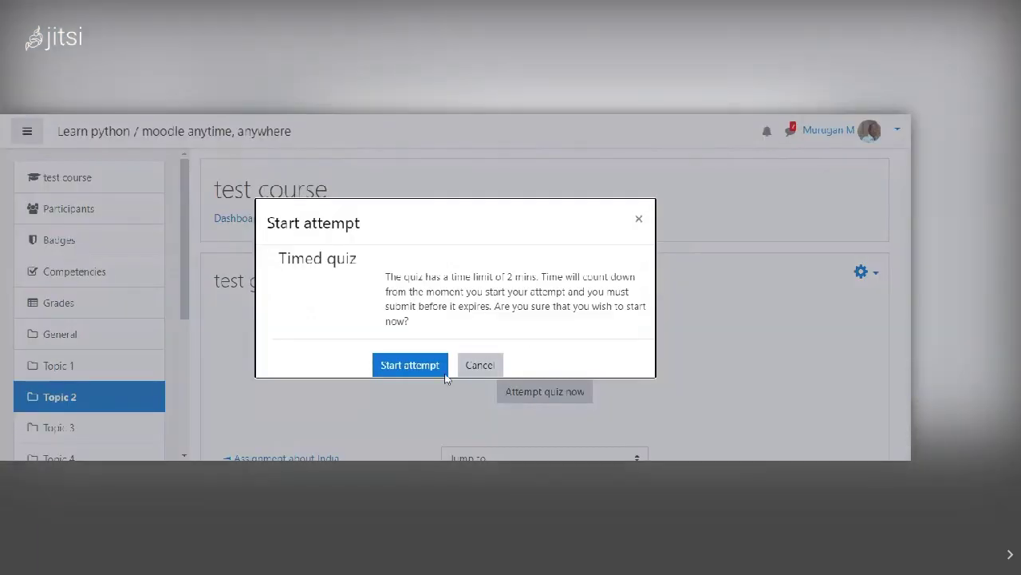
click(431, 371)
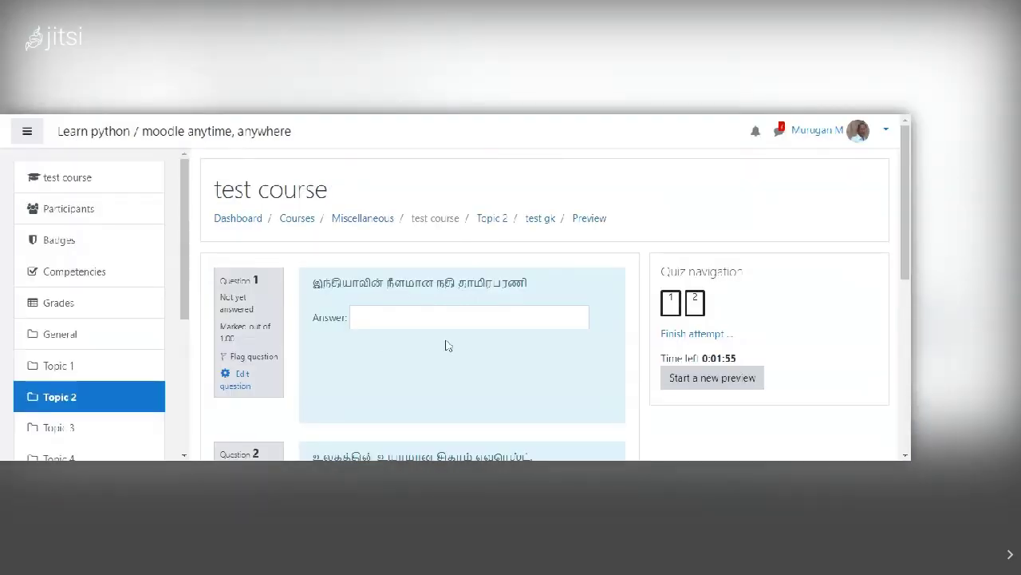
Answer both question 1 and question 2 of the attempt with "True".
click(359, 317)
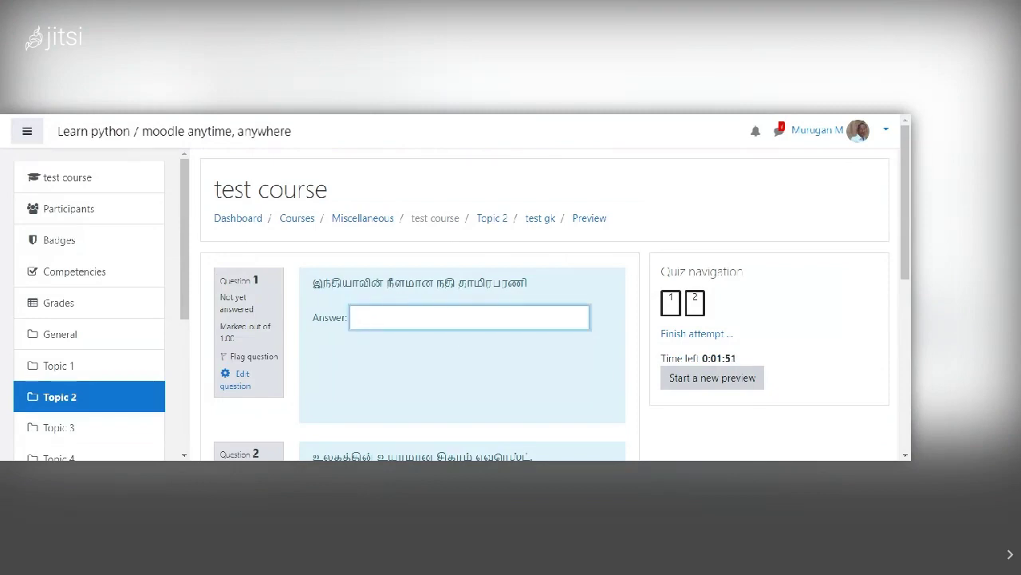
text(True)
scroll(543, 304, down, 2)
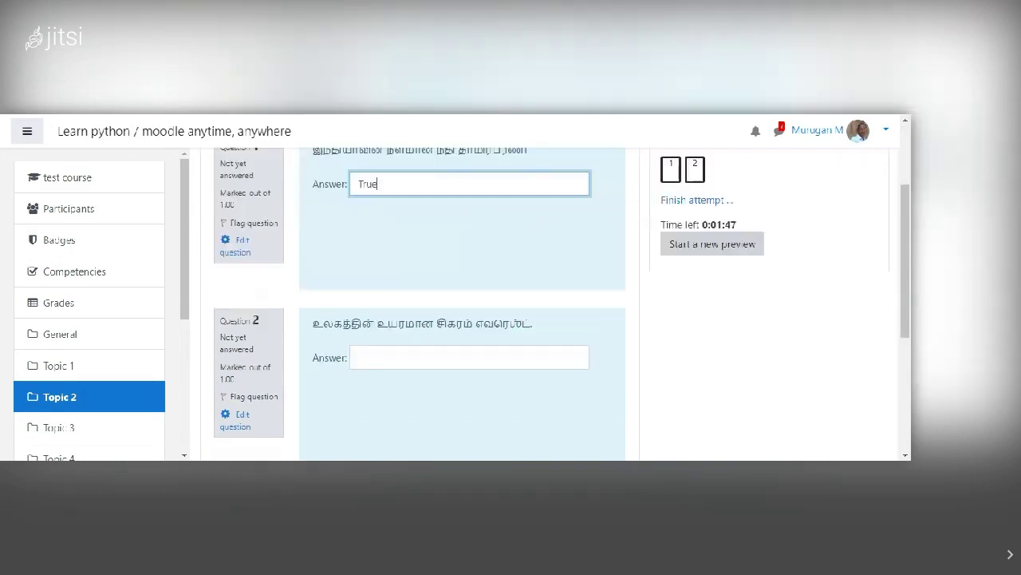
click(469, 357)
text(T)
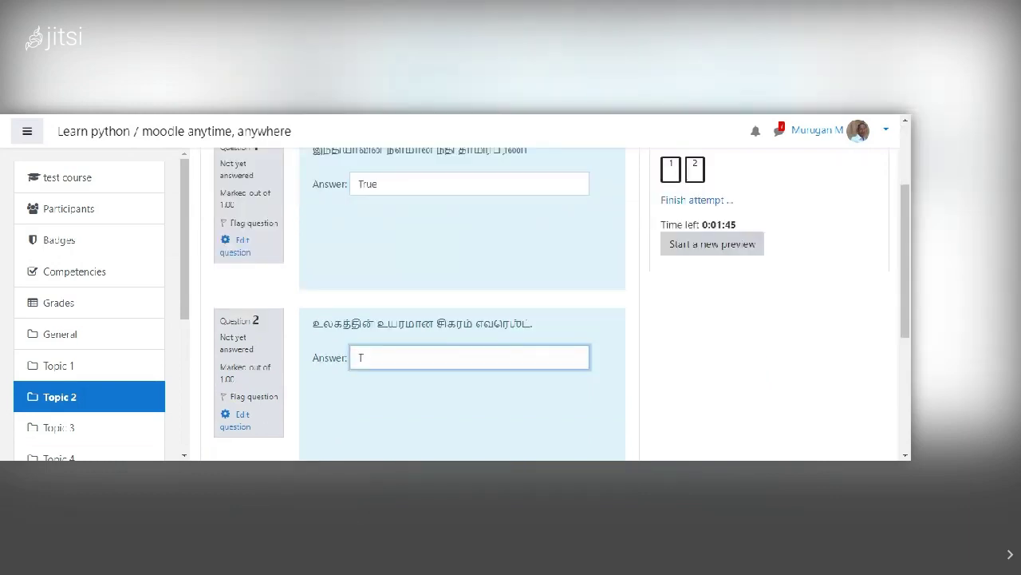
text(rue)
Finish the quiz attempt and submit all answers, confirming the submission.
scroll(430, 359, down, 2)
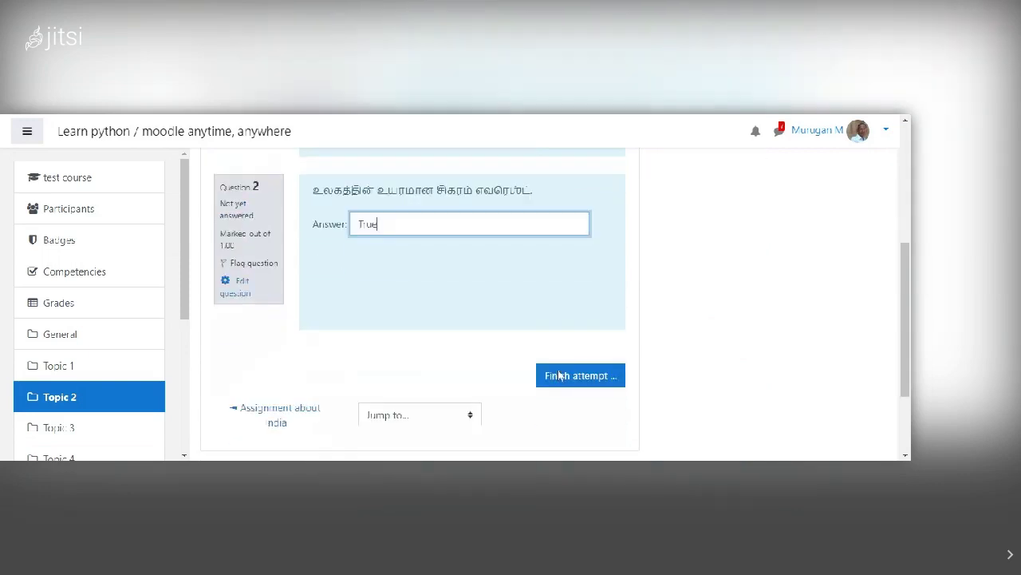
scroll(636, 343, up, 2)
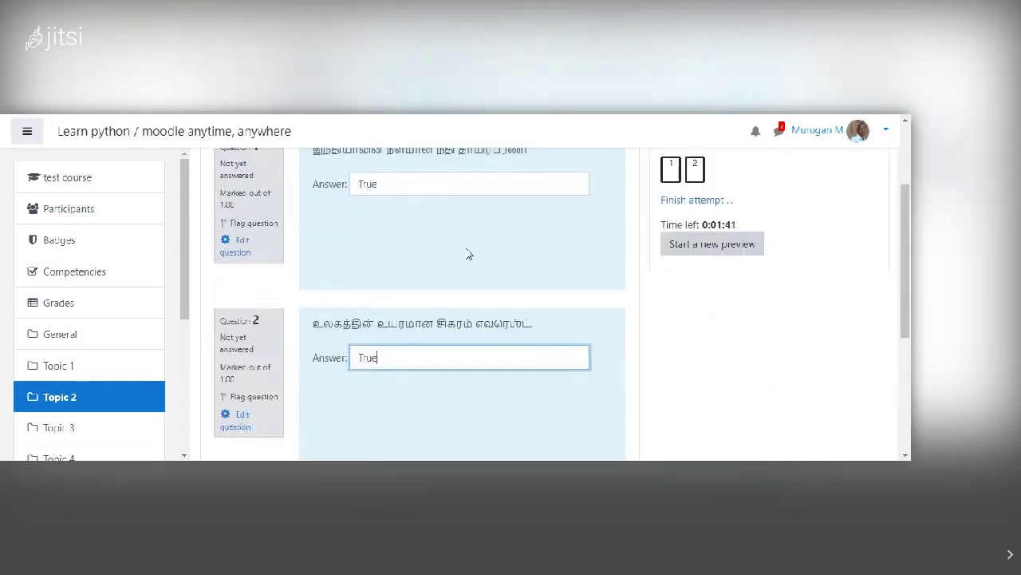
scroll(673, 344, down, 3)
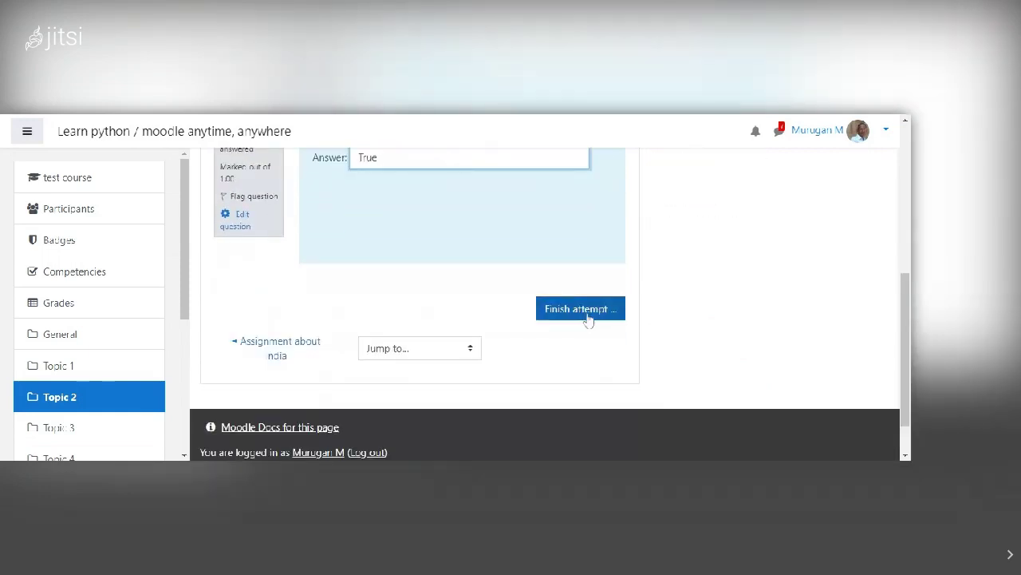
click(589, 318)
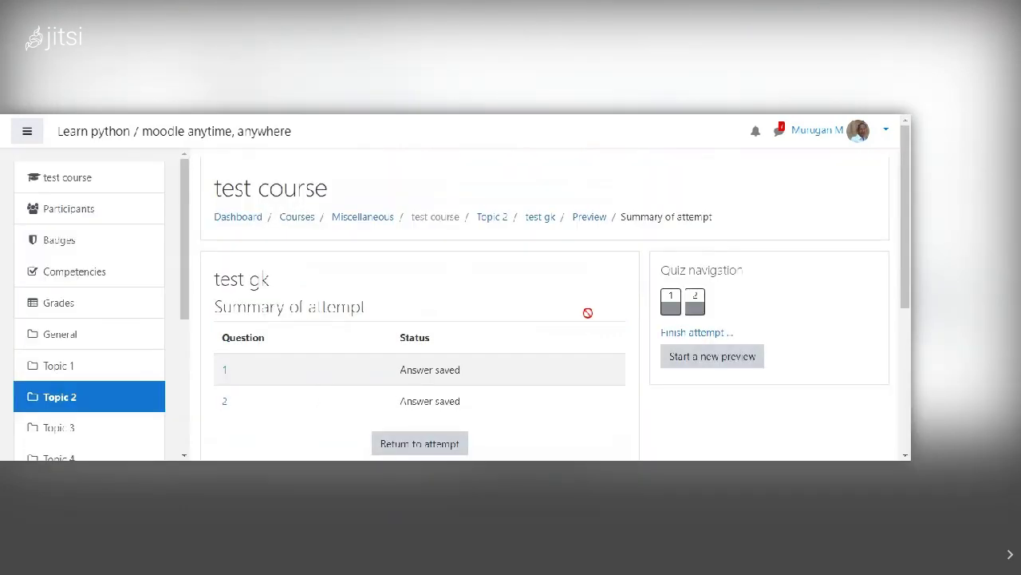
scroll(406, 237, down, 3)
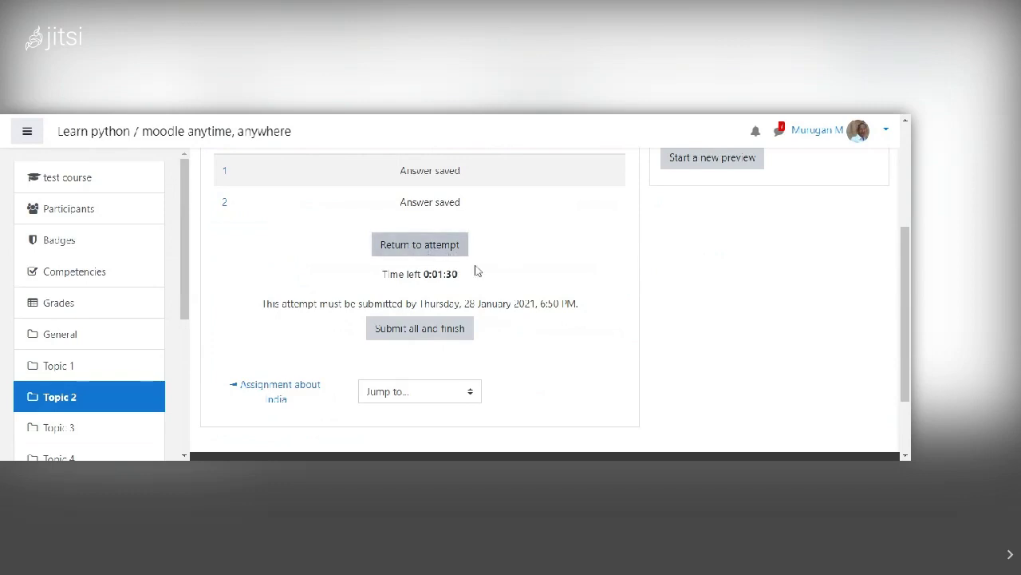
scroll(469, 331, up, 1)
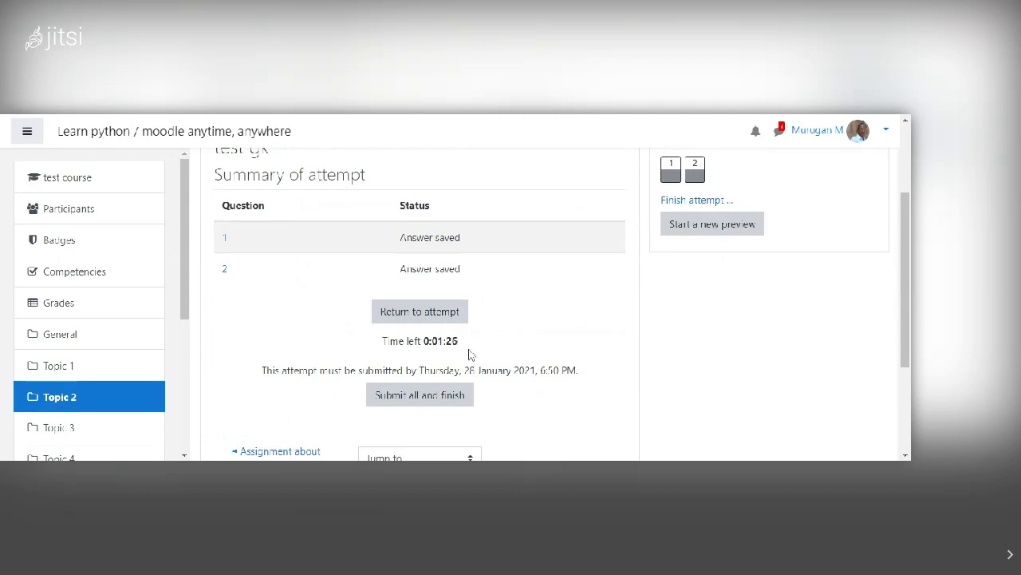
click(426, 397)
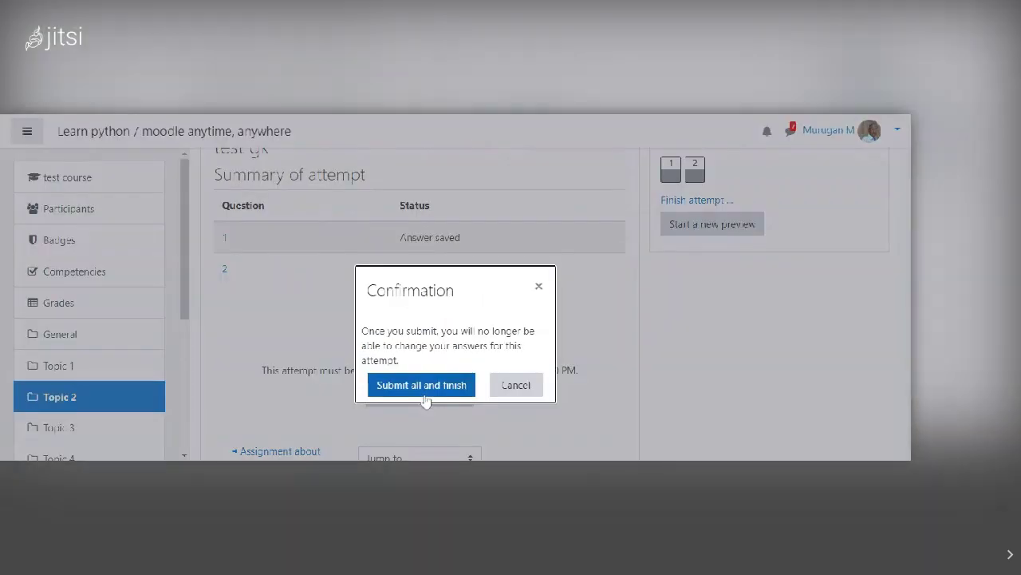
click(439, 388)
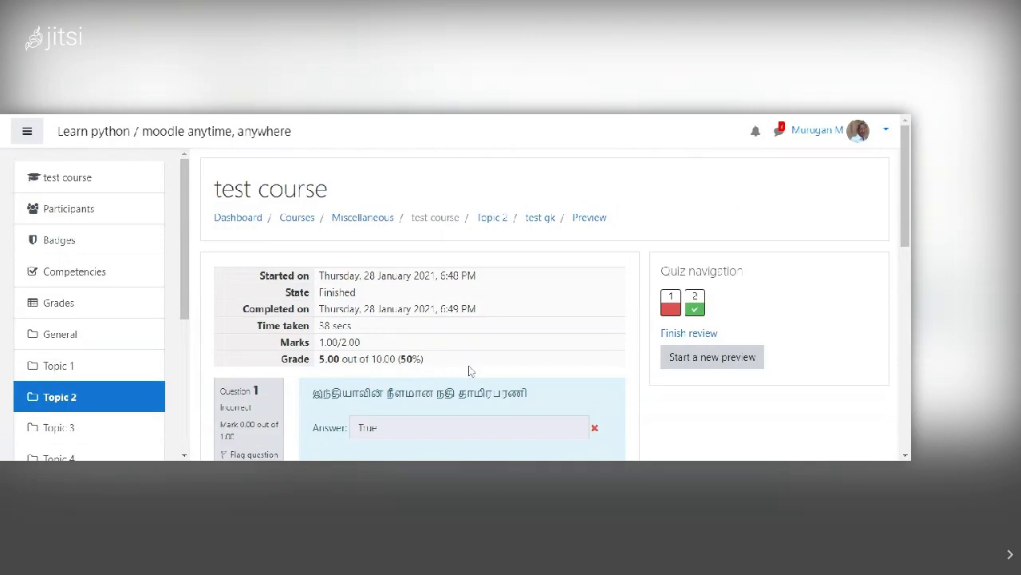
Review the attempt's grade summary and the marking and correct answers of both questions.
scroll(471, 371, down, 2)
scroll(648, 391, up, 1)
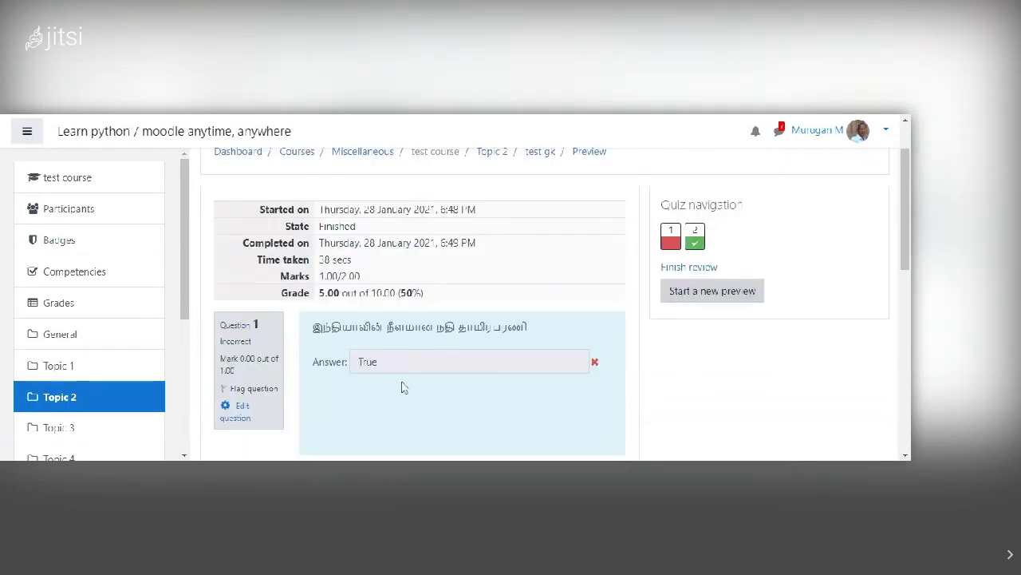
scroll(623, 319, down, 2)
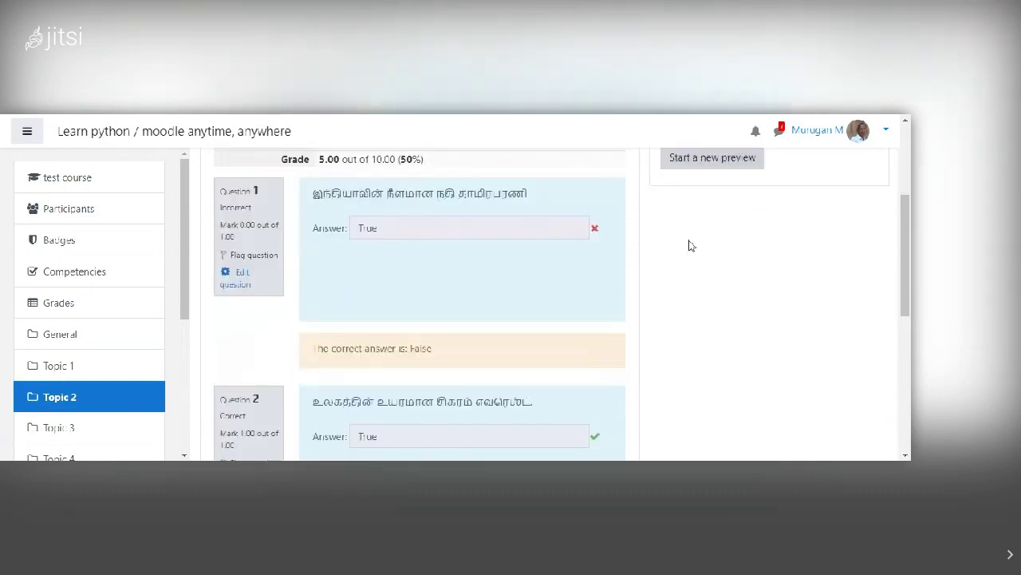
scroll(688, 244, up, 3)
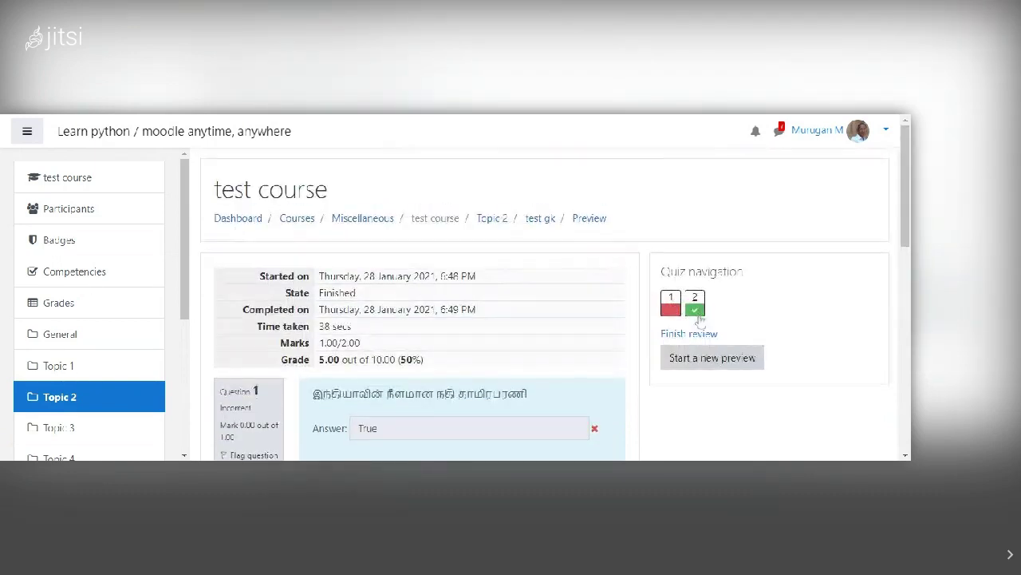